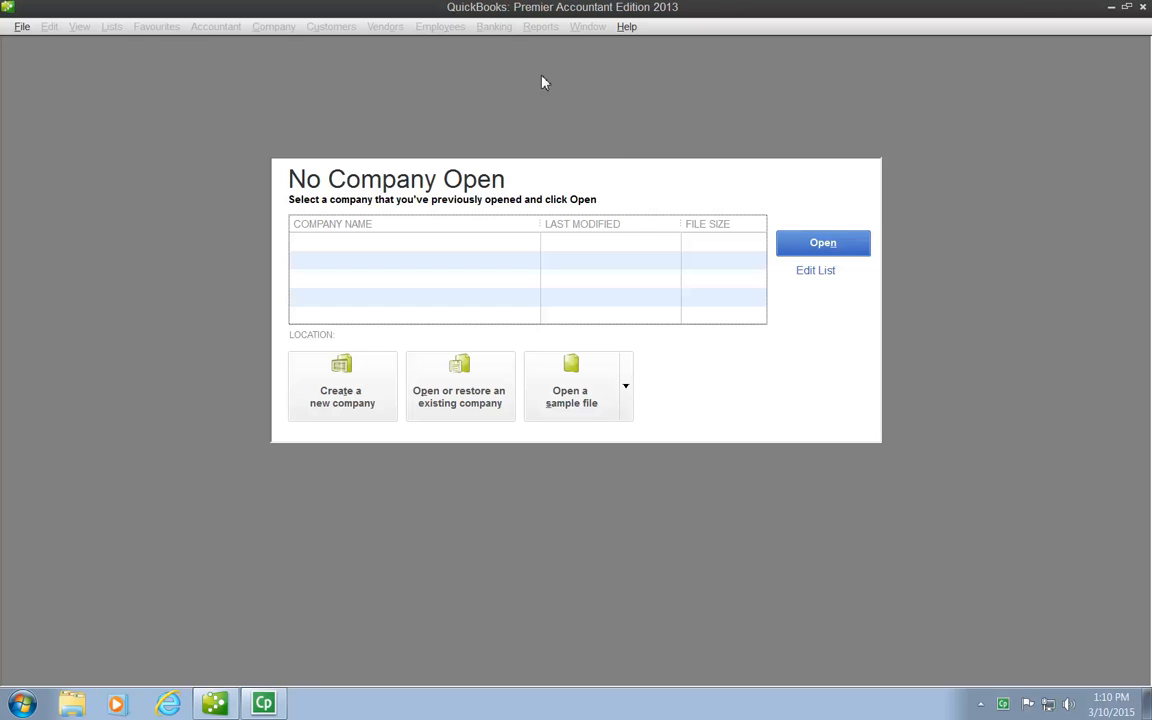
- Create a new company through the detailed setup and enter Fanshawe Consulting Services as its company name and legal name
{"action": "left_click", "coordinate": [334, 385]}
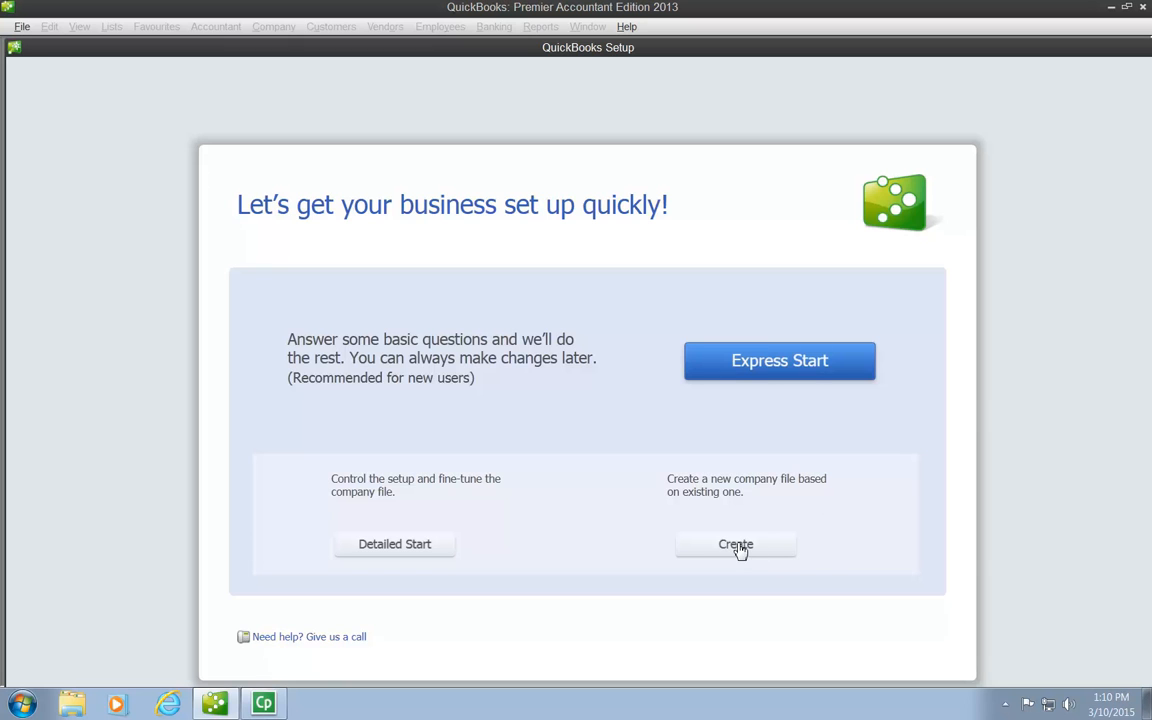
{"action": "left_click", "coordinate": [397, 548]}
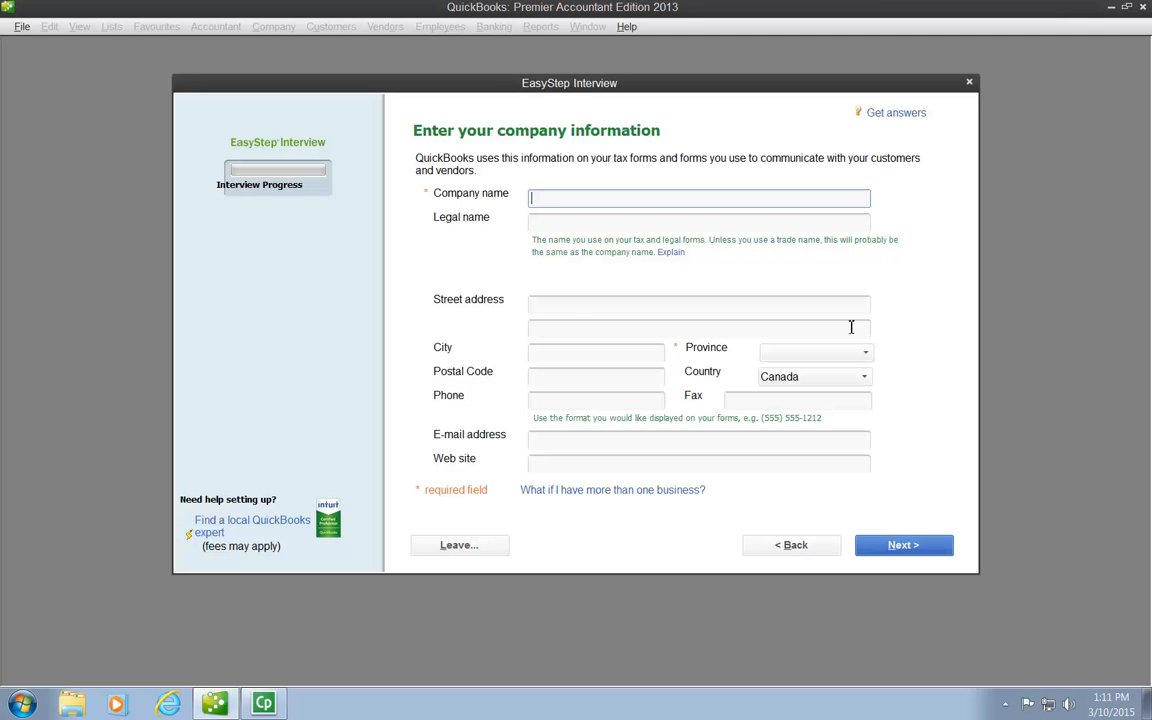
{"action": "type", "text": "Fanshawe Consulting Services"}
{"action": "key", "text": "BackSpace"}
{"action": "key", "text": "BackSpace"}
{"action": "key", "text": "BackSpace"}
{"action": "key", "text": "BackSpace"}
{"action": "type", "text": "ices"}
{"action": "key", "text": "Tab"}
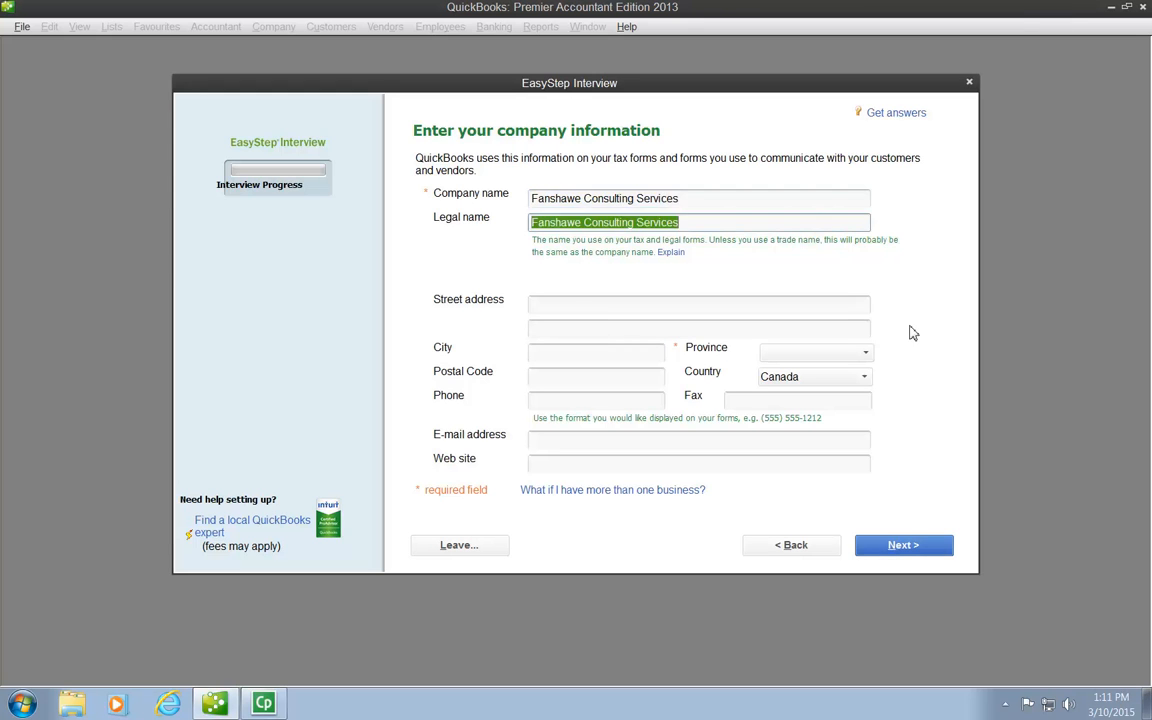
{"action": "left_click", "coordinate": [698, 226]}
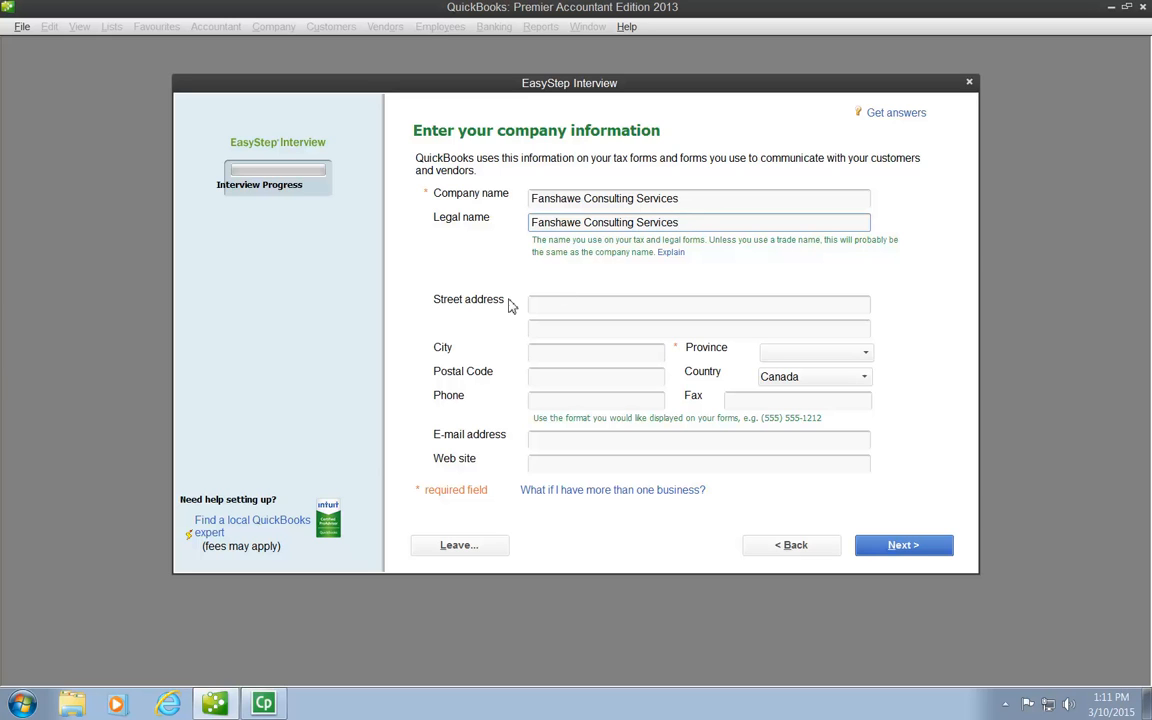
- Fill in the company's street address, city and postal code, with ON as the province and Canada as the country
{"action": "left_click", "coordinate": [552, 306]}
{"action": "type", "text": "10"}
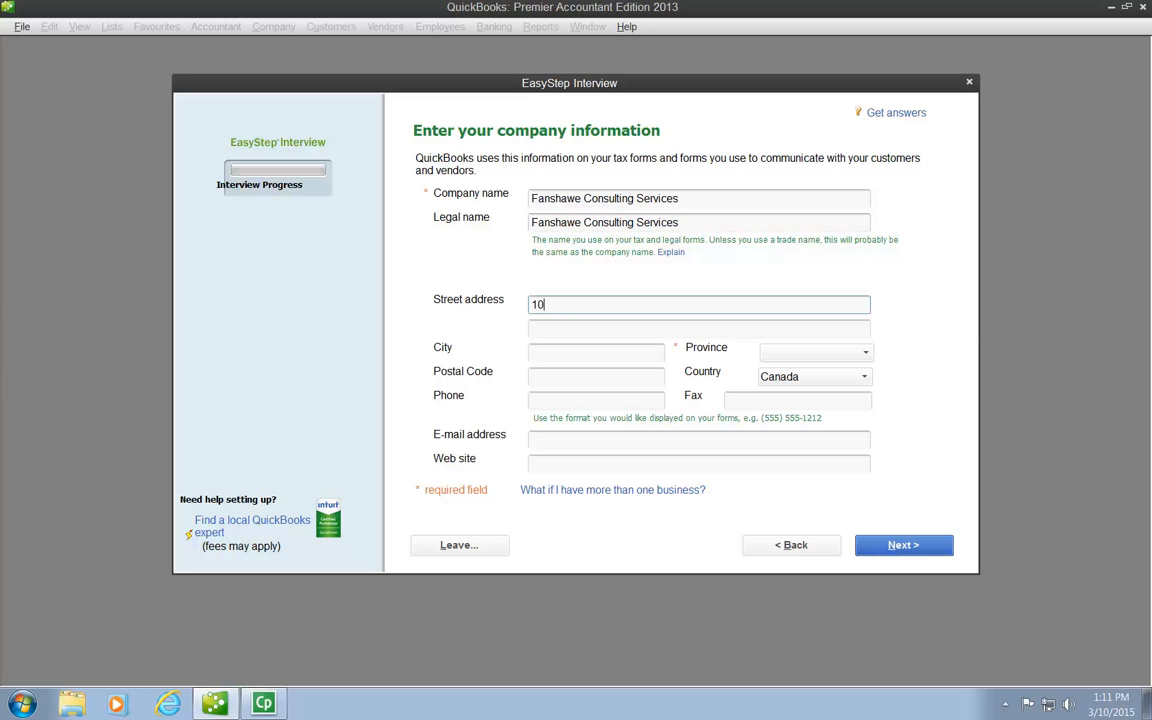
{"action": "type", "text": "01 Fanshawe College Blvd."}
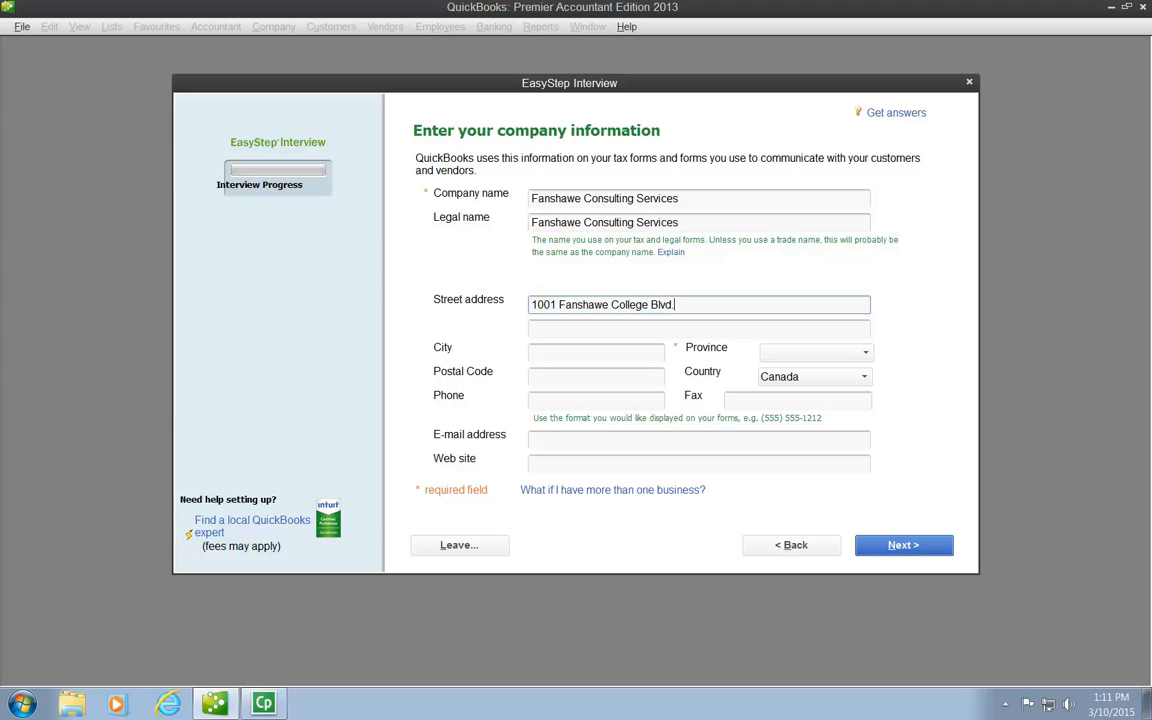
{"action": "left_click", "coordinate": [596, 330]}
{"action": "key", "text": "Tab"}
{"action": "type", "text": "London"}
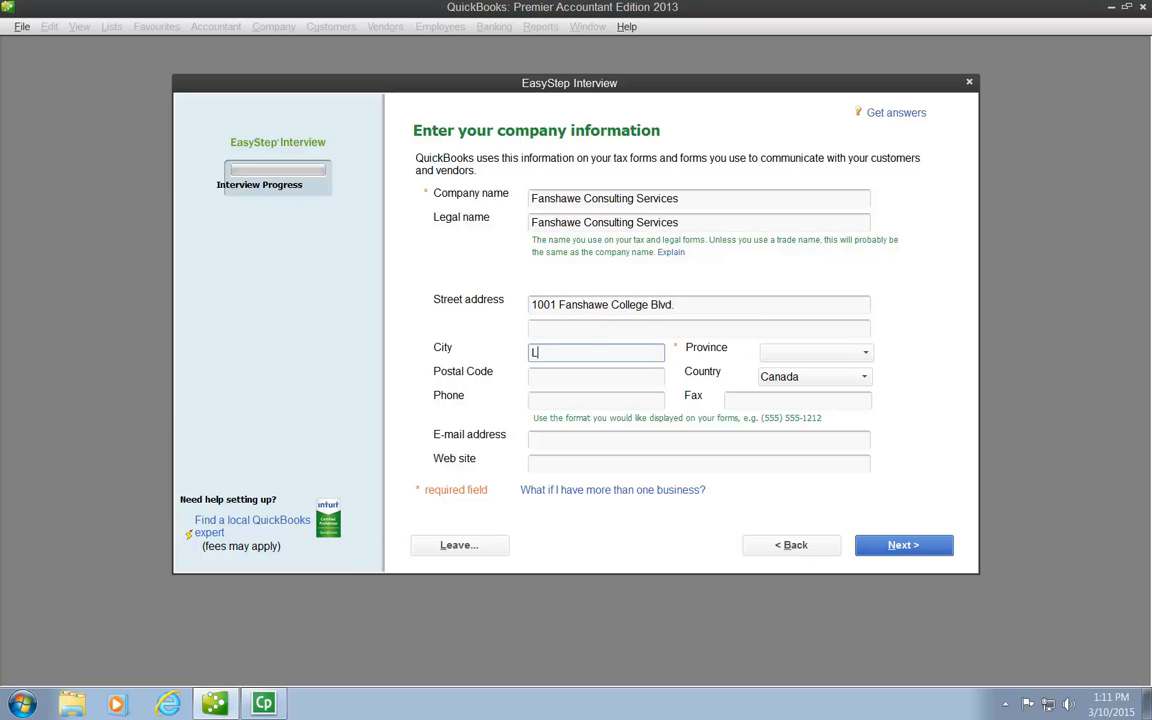
{"action": "key", "text": "Tab"}
{"action": "type", "text": "ON"}
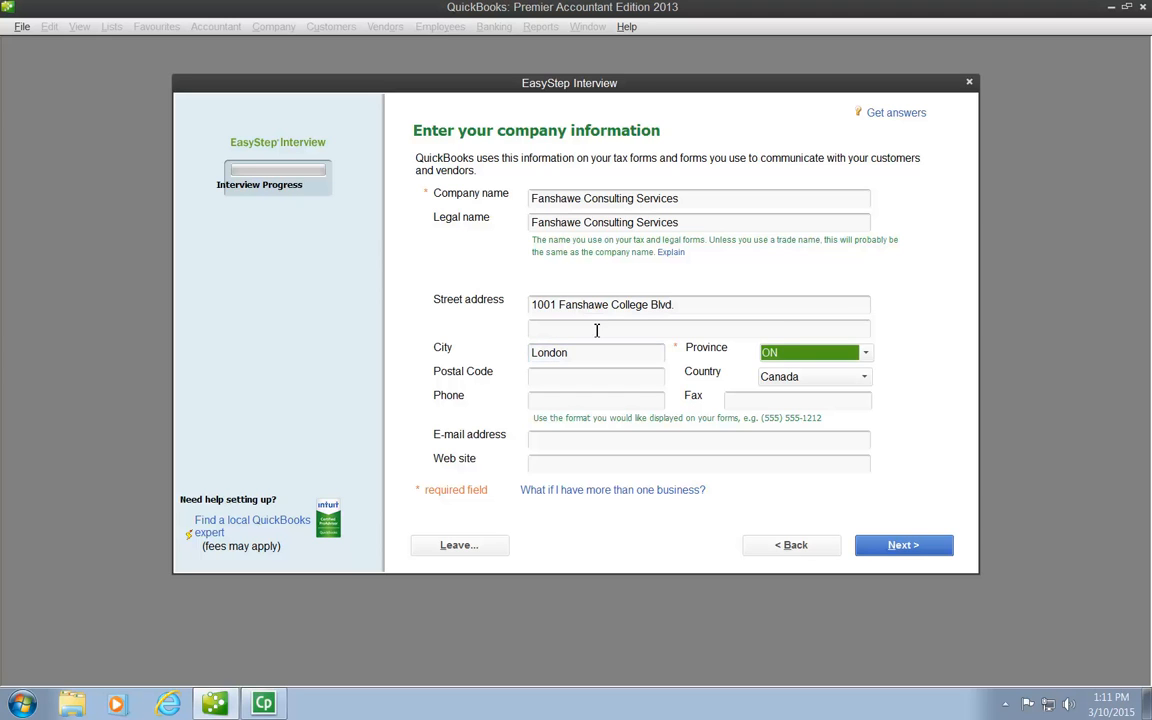
{"action": "key", "text": "Tab"}
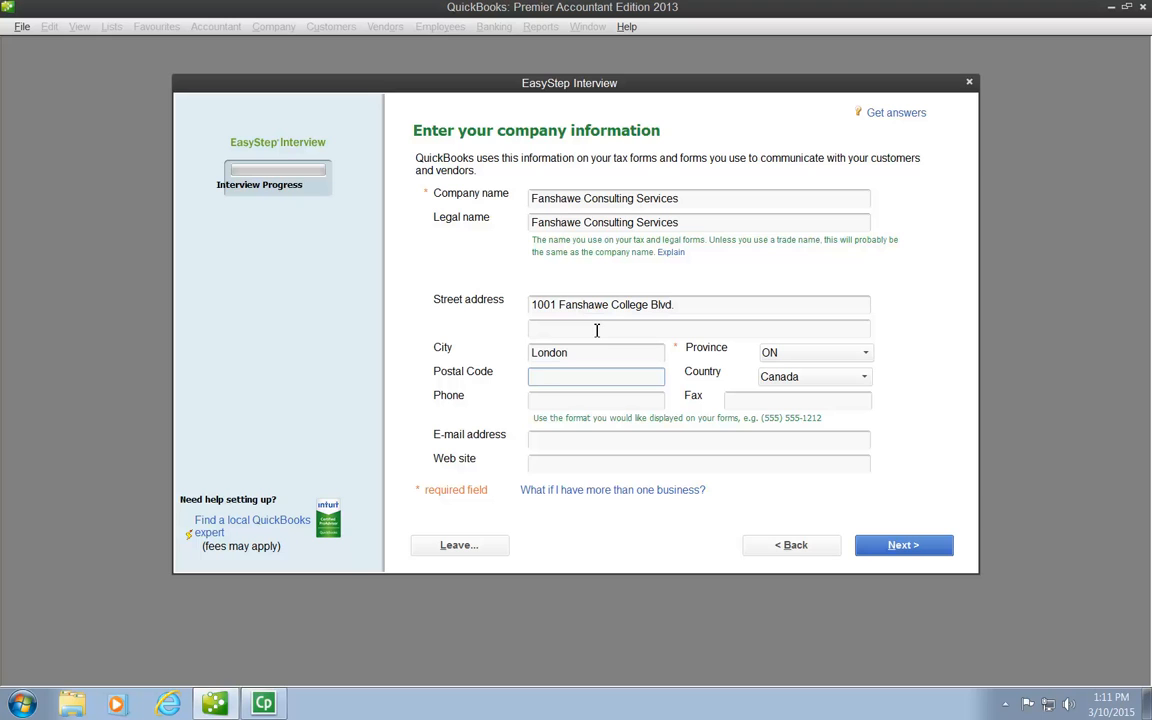
{"action": "type", "text": "N6A 5L9"}
{"action": "key", "text": "Tab"}
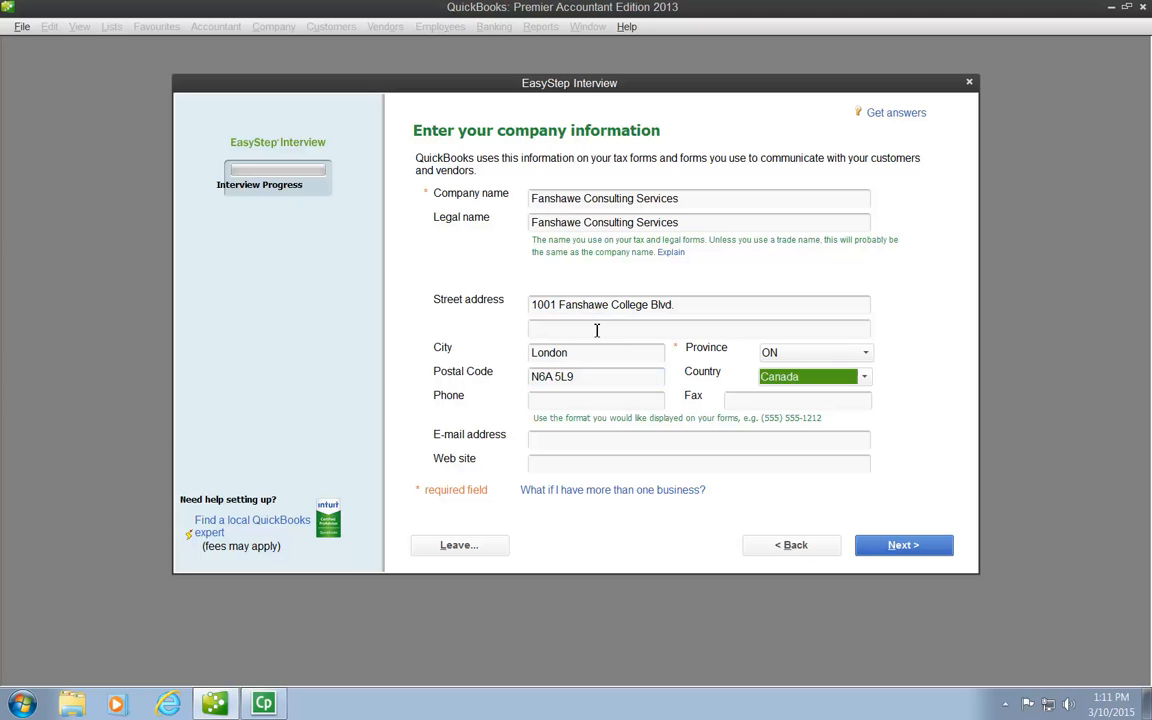
- Enter the company's phone number and fax number
{"action": "key", "text": "Tab"}
{"action": "type", "text": "51"}
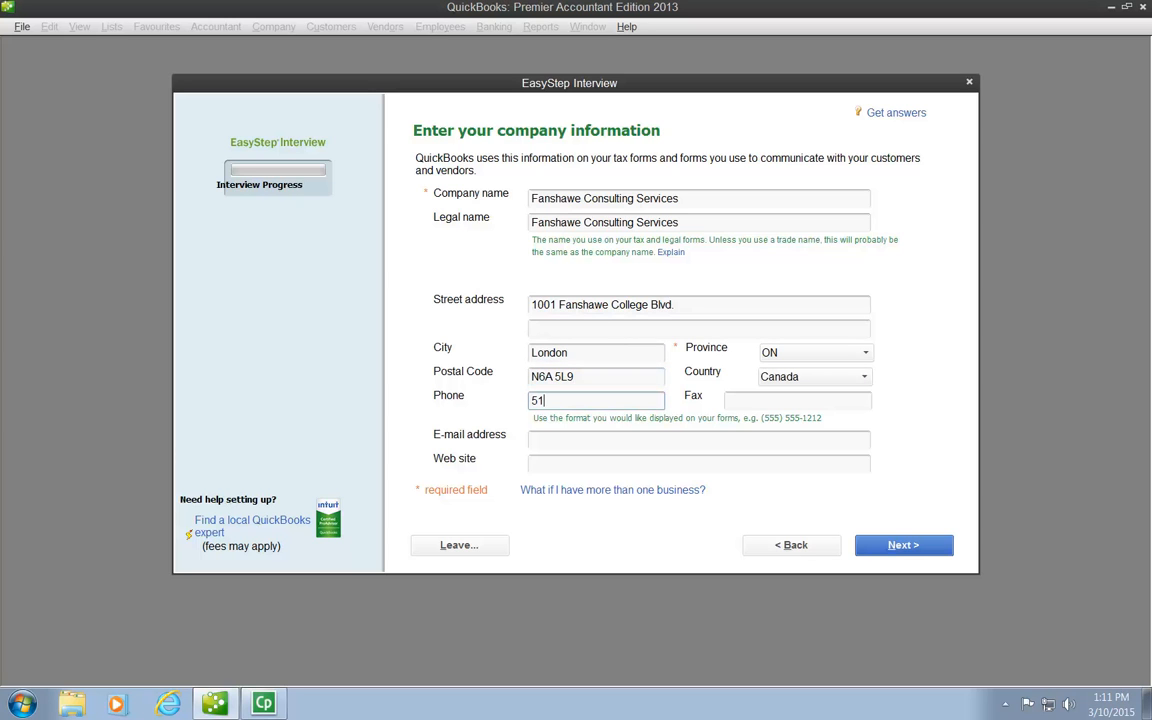
{"action": "type", "text": "9-555-2222"}
{"action": "key", "text": "Tab"}
{"action": "type", "text": "519-555"}
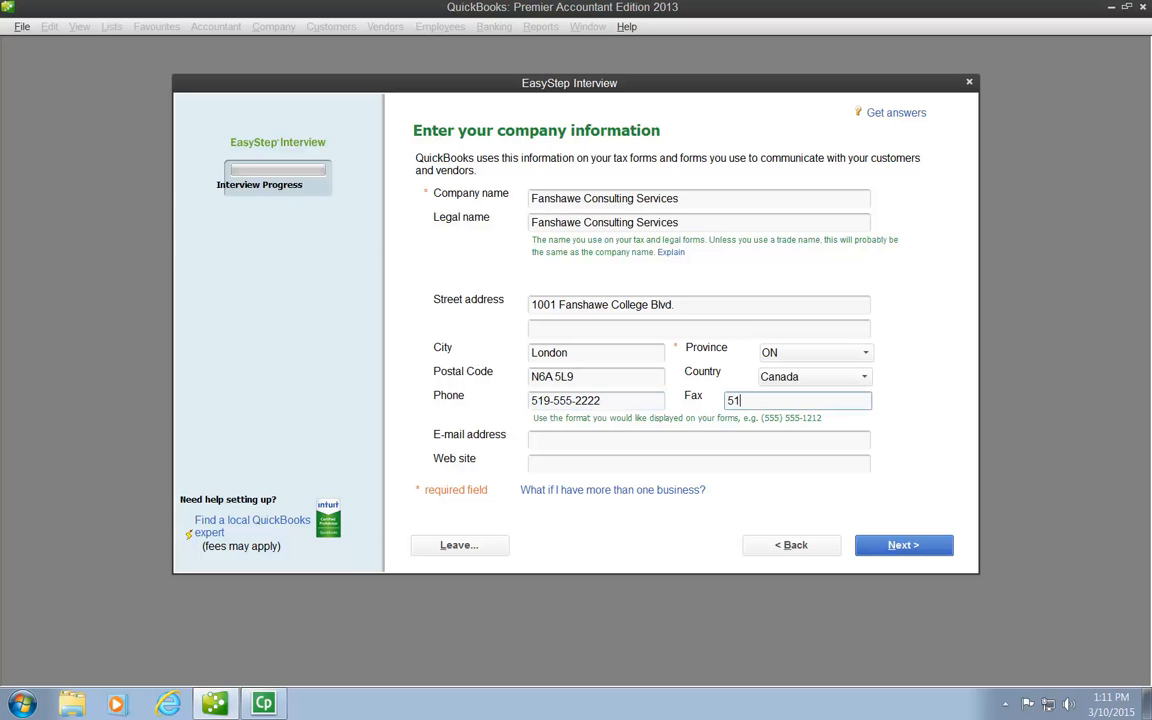
{"action": "type", "text": "-3333"}
{"action": "key", "text": "Tab"}
{"action": "key", "text": "Tab"}
{"action": "type", "text": "www.fanshaweconsulting.ca"}
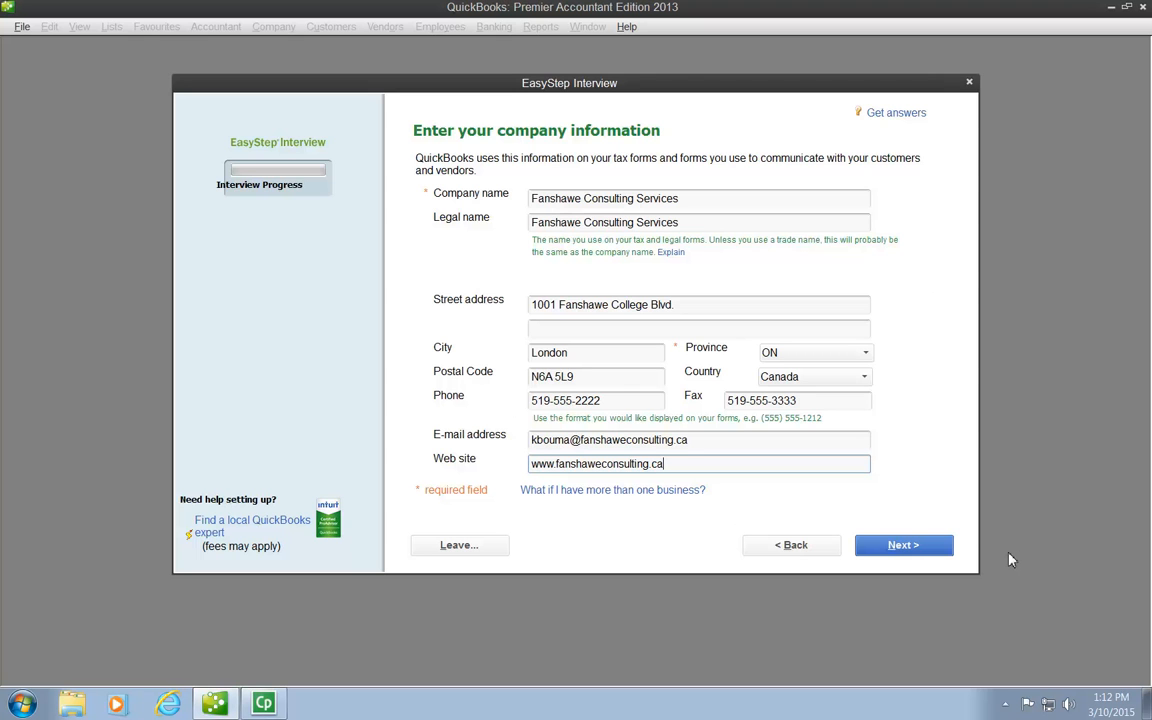
{"action": "left_click", "coordinate": [905, 545]}
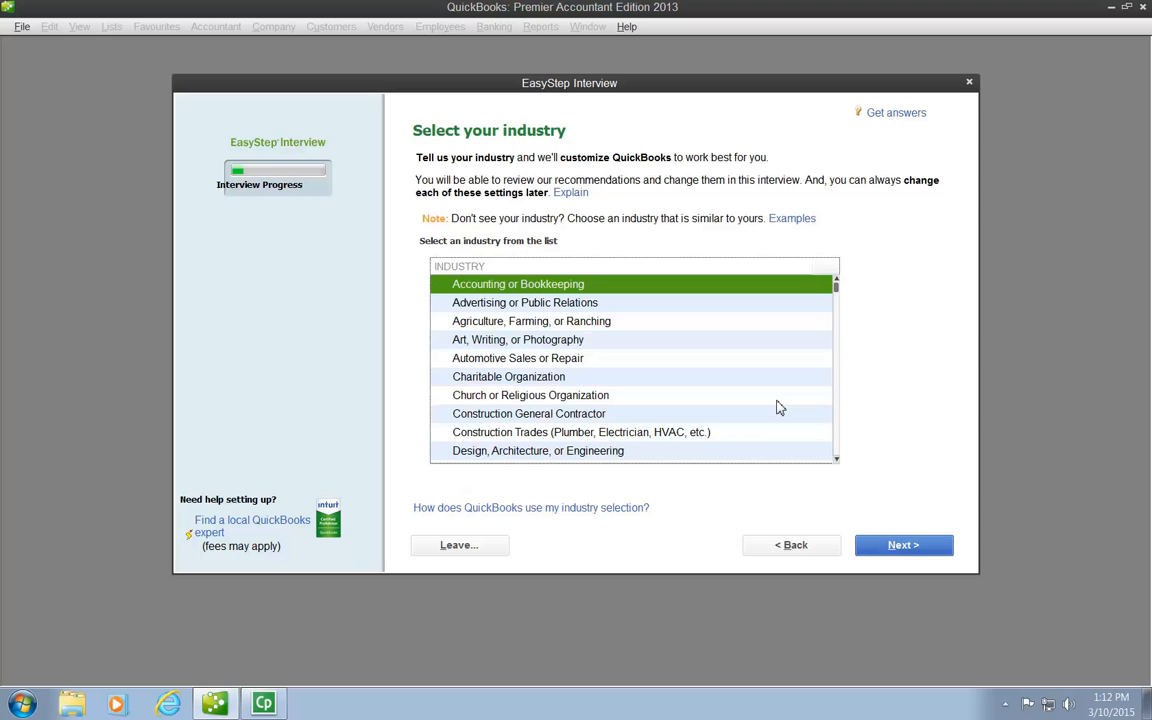
- Choose Professional Consulting as the company's industry
{"action": "left_click", "coordinate": [836, 460]}
{"action": "left_click", "coordinate": [836, 460]}
{"action": "left_click", "coordinate": [836, 460]}
{"action": "left_click", "coordinate": [836, 460]}
{"action": "left_click", "coordinate": [836, 460]}
{"action": "left_click", "coordinate": [836, 460]}
{"action": "left_click", "coordinate": [836, 460]}
{"action": "left_click", "coordinate": [836, 460]}
{"action": "left_click", "coordinate": [836, 460]}
{"action": "left_click", "coordinate": [836, 460]}
{"action": "left_click", "coordinate": [836, 460]}
{"action": "left_click", "coordinate": [836, 460]}
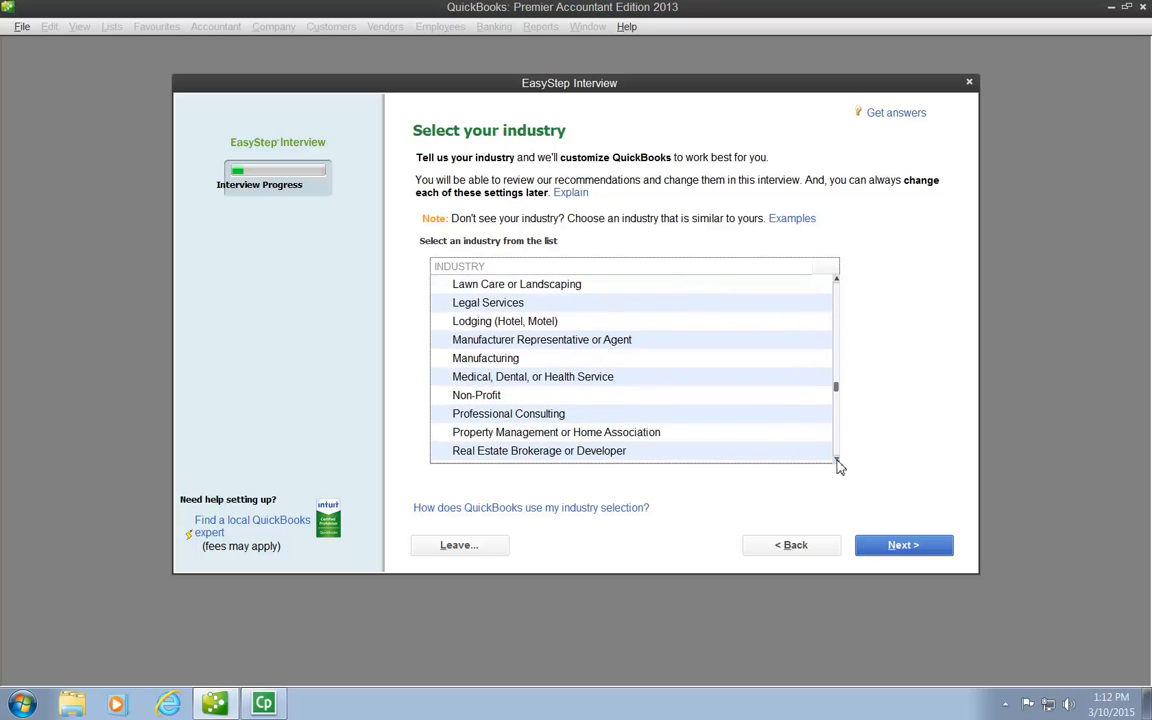
{"action": "left_click", "coordinate": [552, 413]}
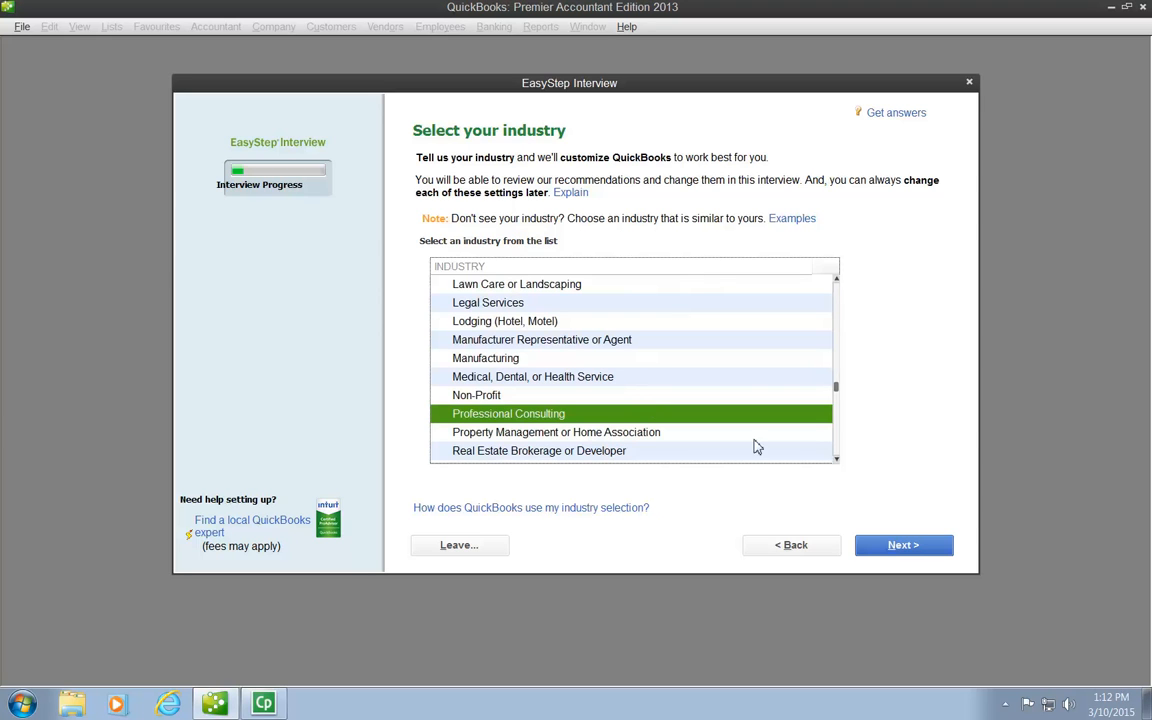
{"action": "left_click", "coordinate": [914, 551]}
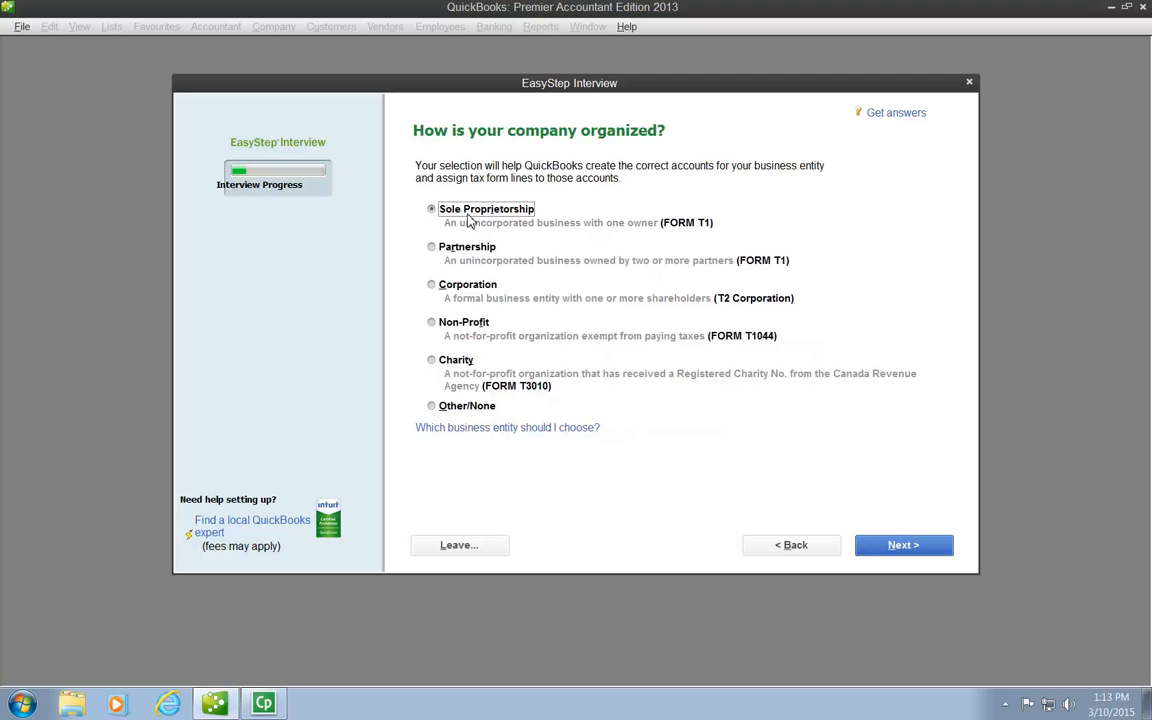
- Accept Sole Proprietorship as the company organization and set January as the first month of the fiscal year
{"action": "left_click", "coordinate": [910, 548]}
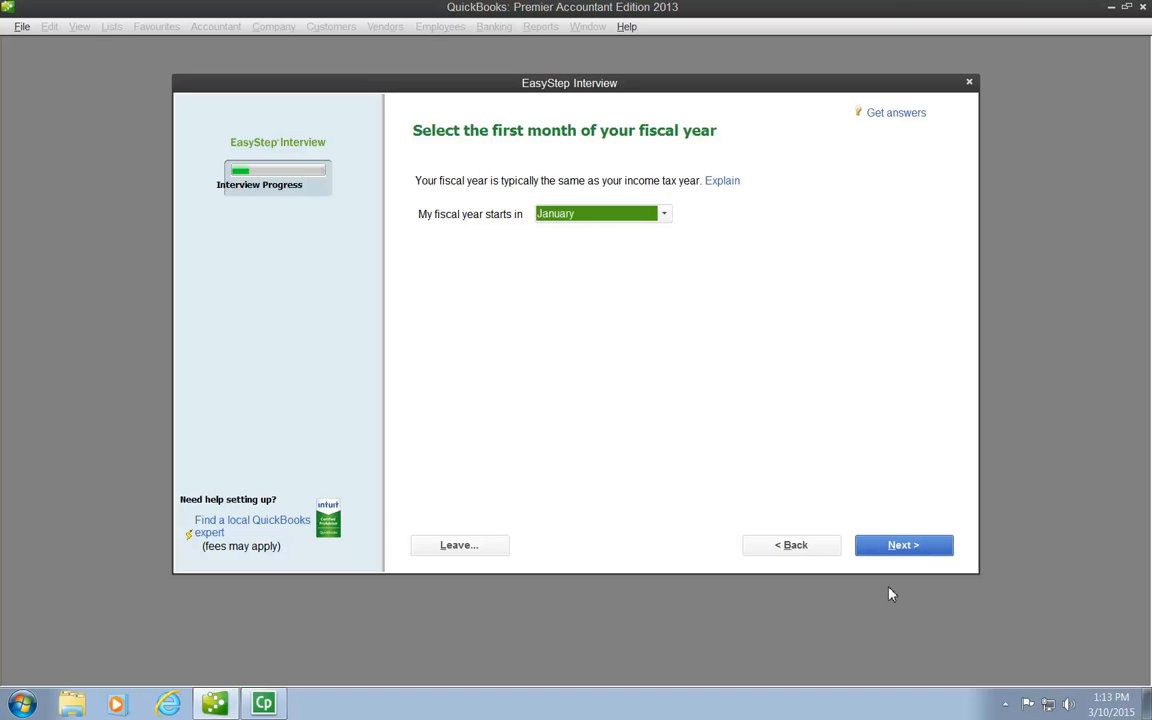
{"action": "left_click", "coordinate": [662, 214]}
{"action": "left_click", "coordinate": [590, 235]}
{"action": "left_click", "coordinate": [926, 550]}
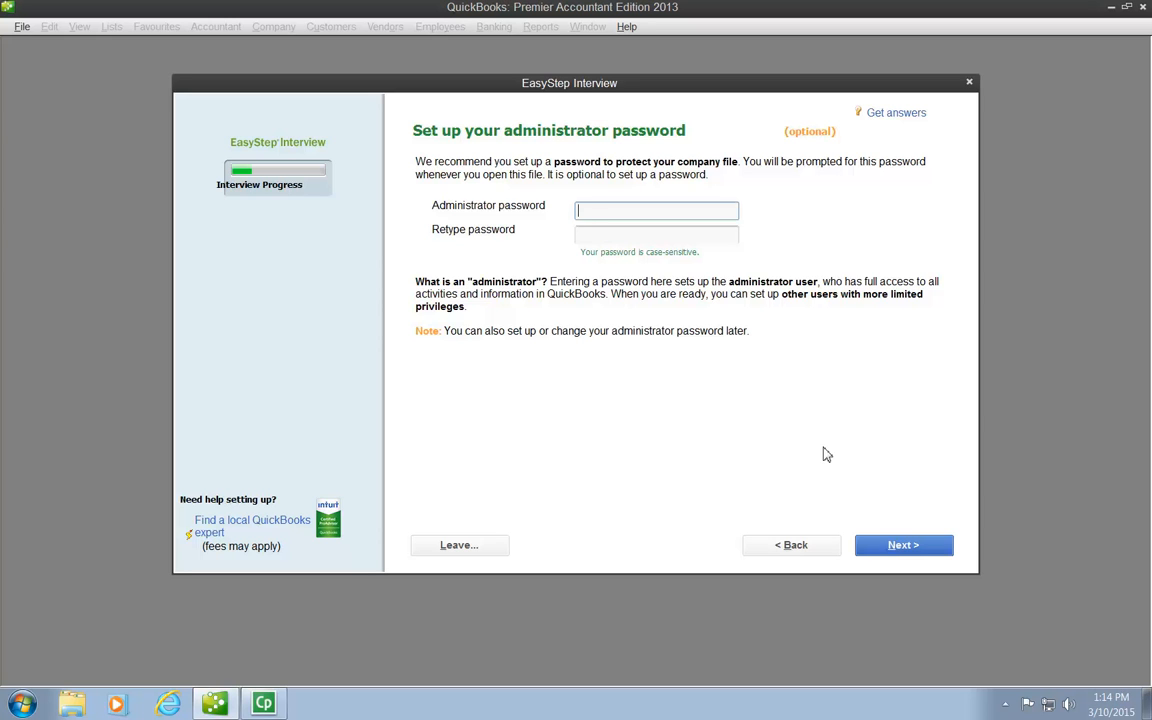
- Skip the optional administrator password and save the company file as Fanshawe Consulting Services.QBW in the desktop's Fanshawe Consulting > Data File folder
{"action": "left_click", "coordinate": [929, 555]}
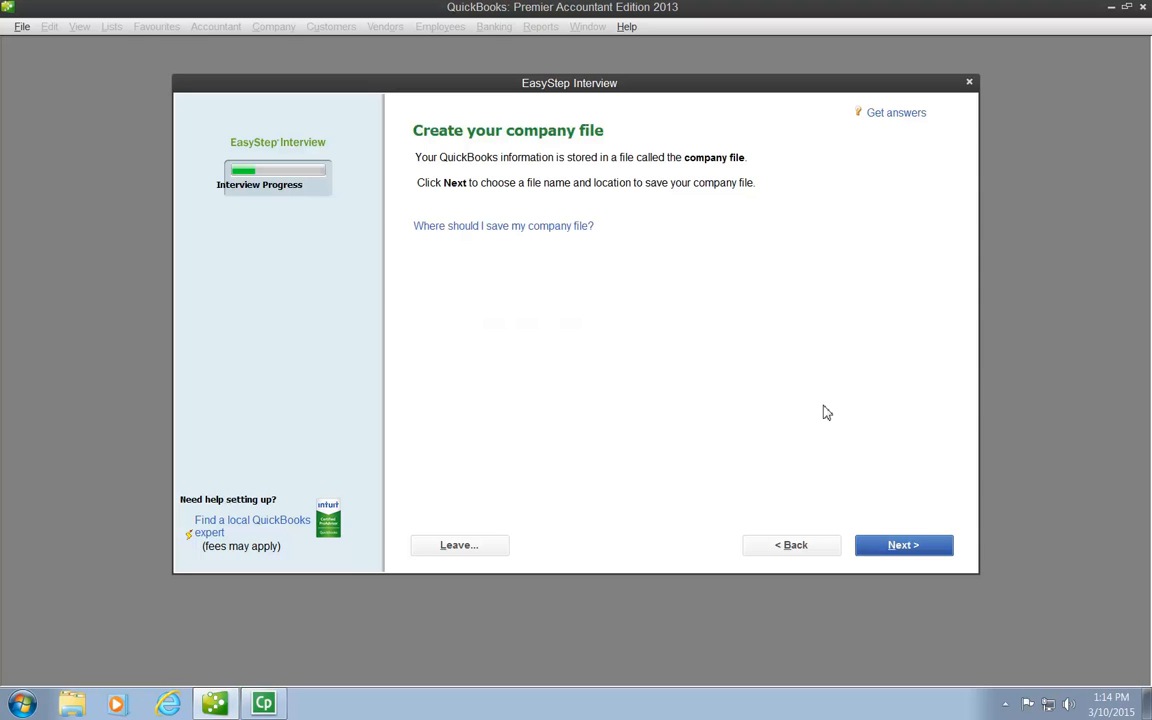
{"action": "left_click", "coordinate": [904, 545]}
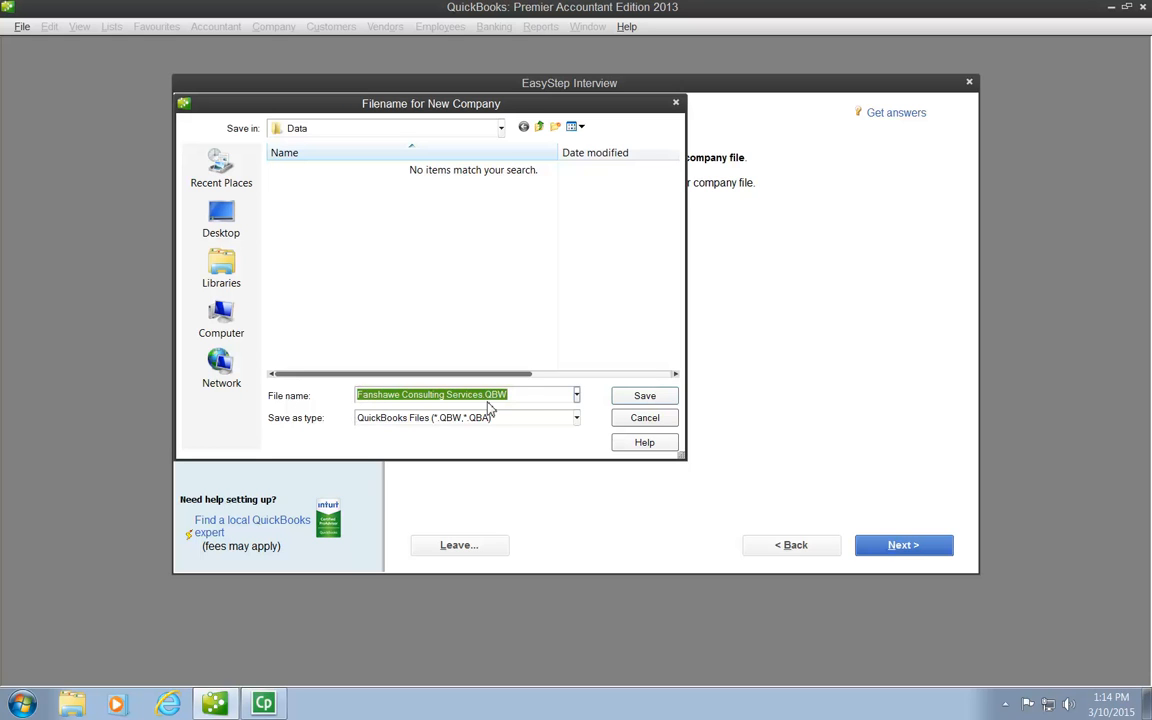
{"action": "left_click", "coordinate": [525, 398]}
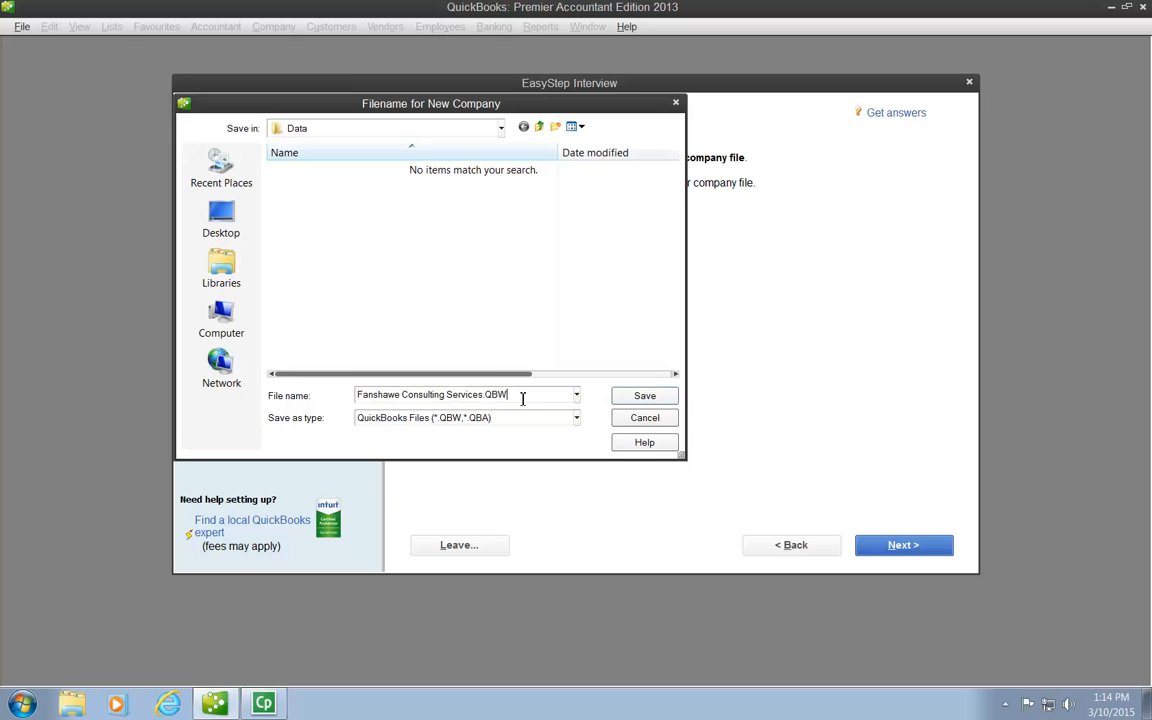
{"action": "left_click", "coordinate": [222, 318]}
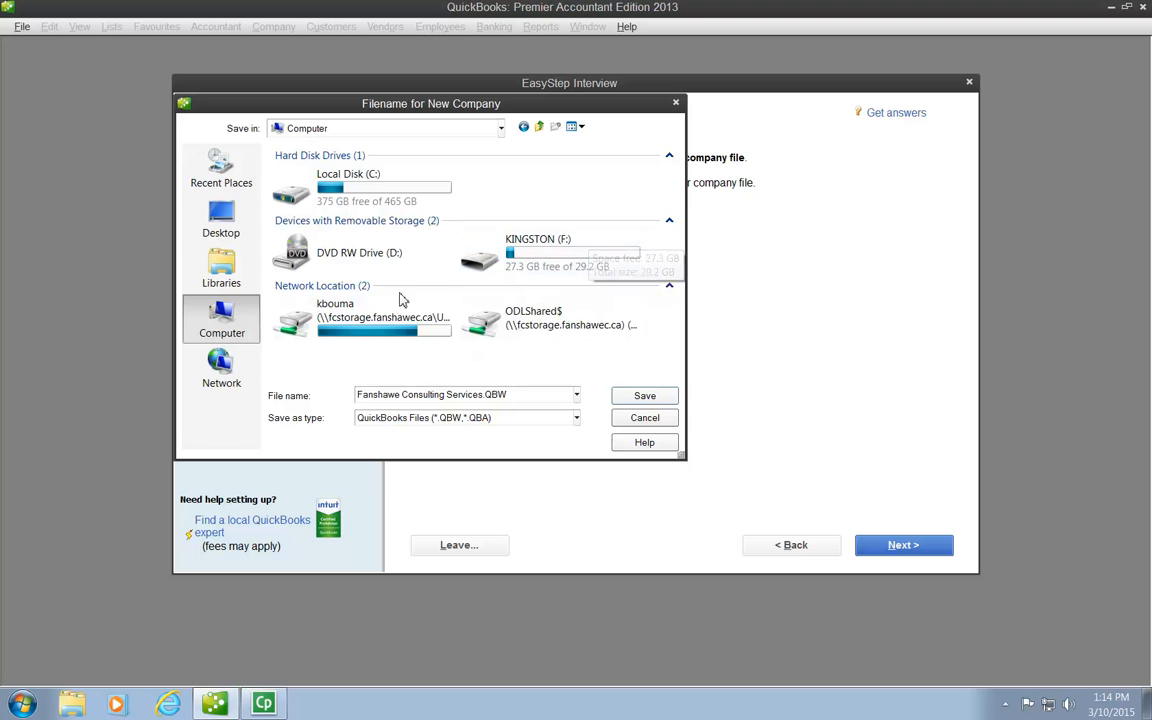
{"action": "left_click", "coordinate": [232, 226]}
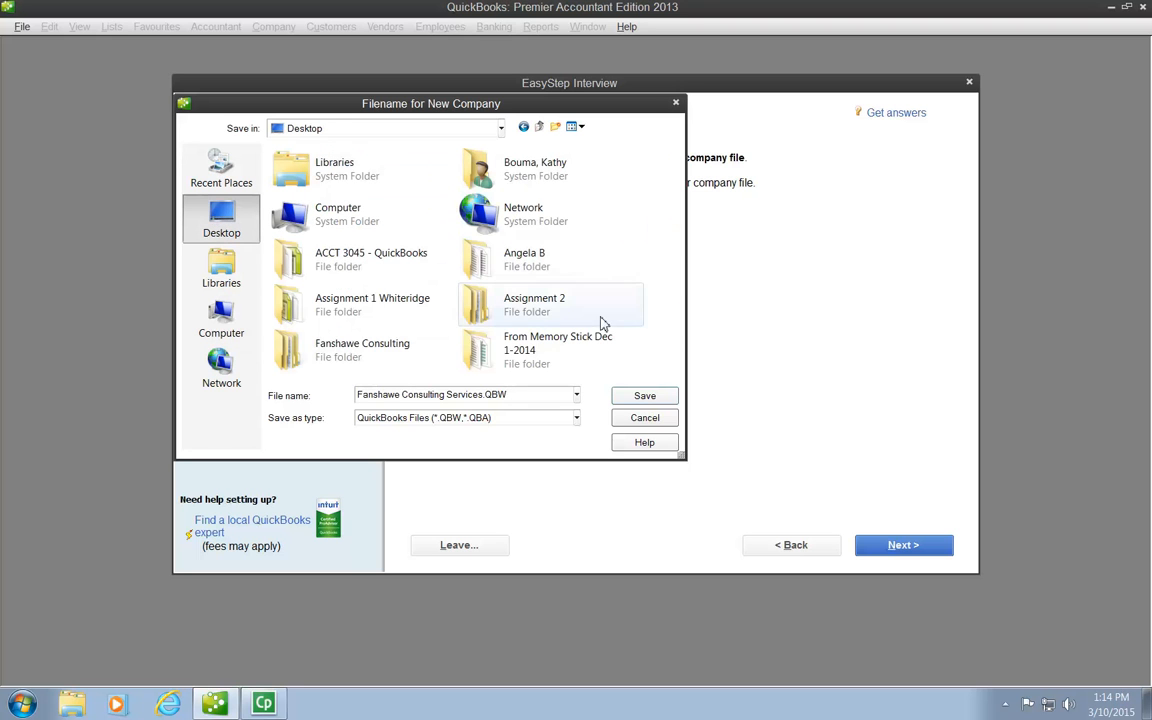
{"action": "double_click", "coordinate": [340, 350]}
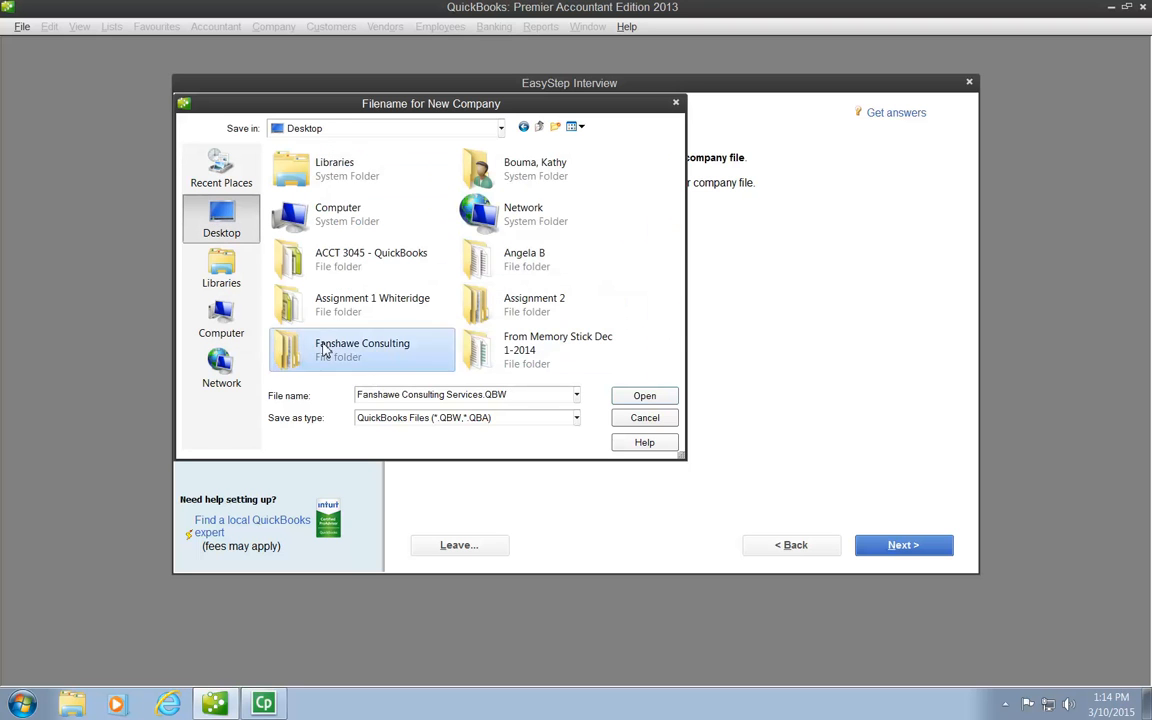
{"action": "double_click", "coordinate": [293, 188]}
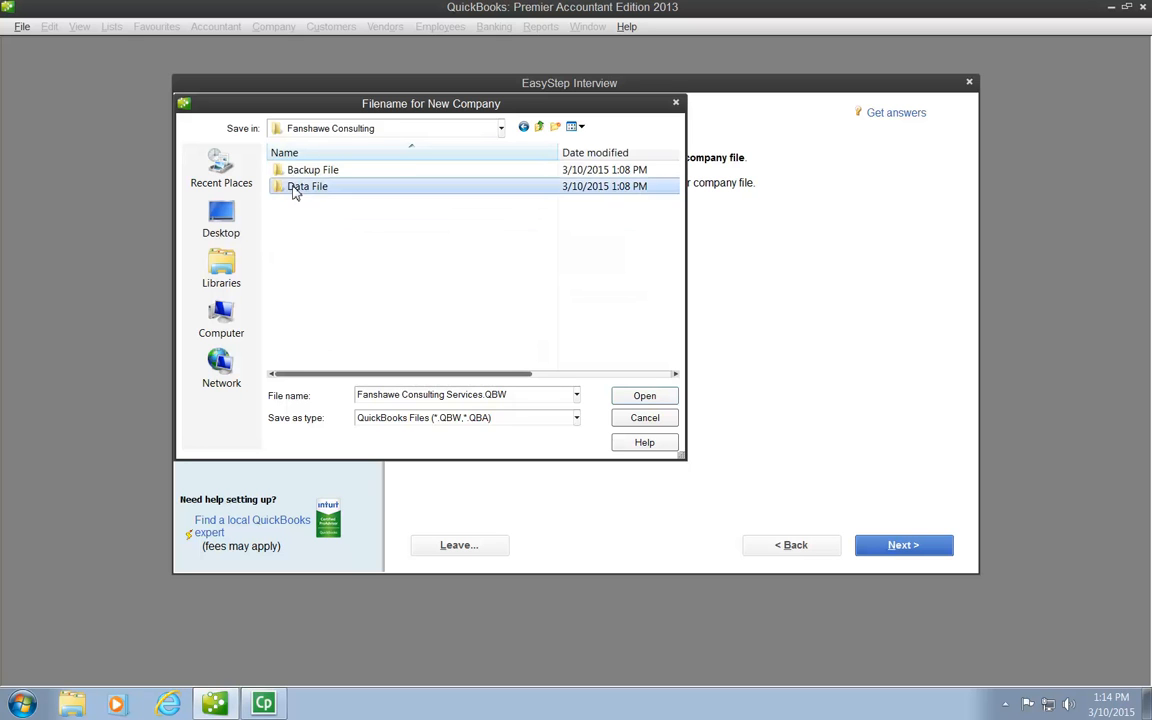
{"action": "left_click", "coordinate": [644, 396]}
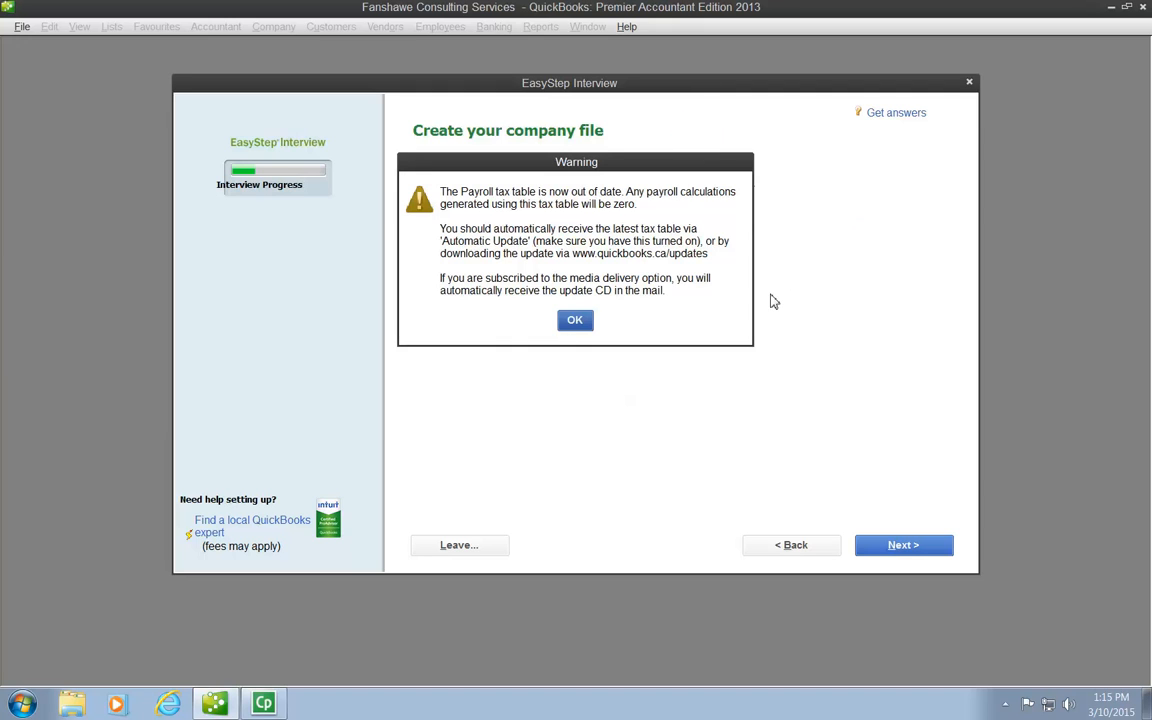
{"action": "left_click", "coordinate": [575, 321]}
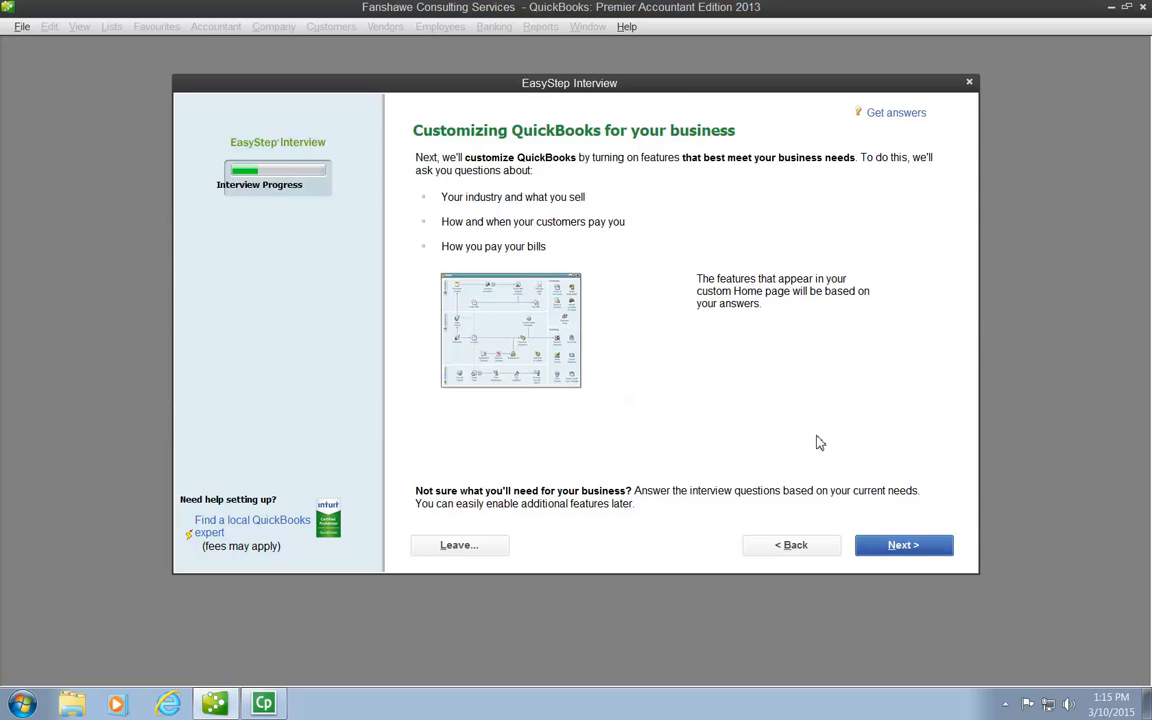
- Begin customizing the company's features and specify that it sells services only
{"action": "left_click", "coordinate": [913, 547]}
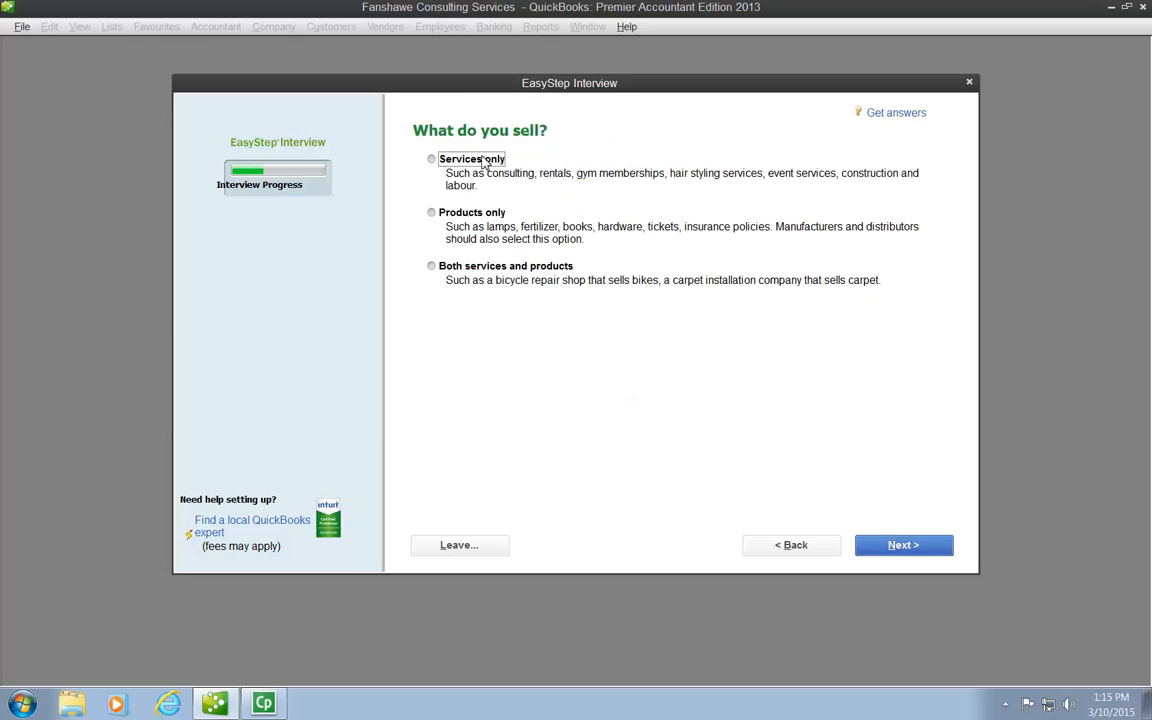
{"action": "left_click", "coordinate": [434, 162]}
{"action": "left_click", "coordinate": [902, 549]}
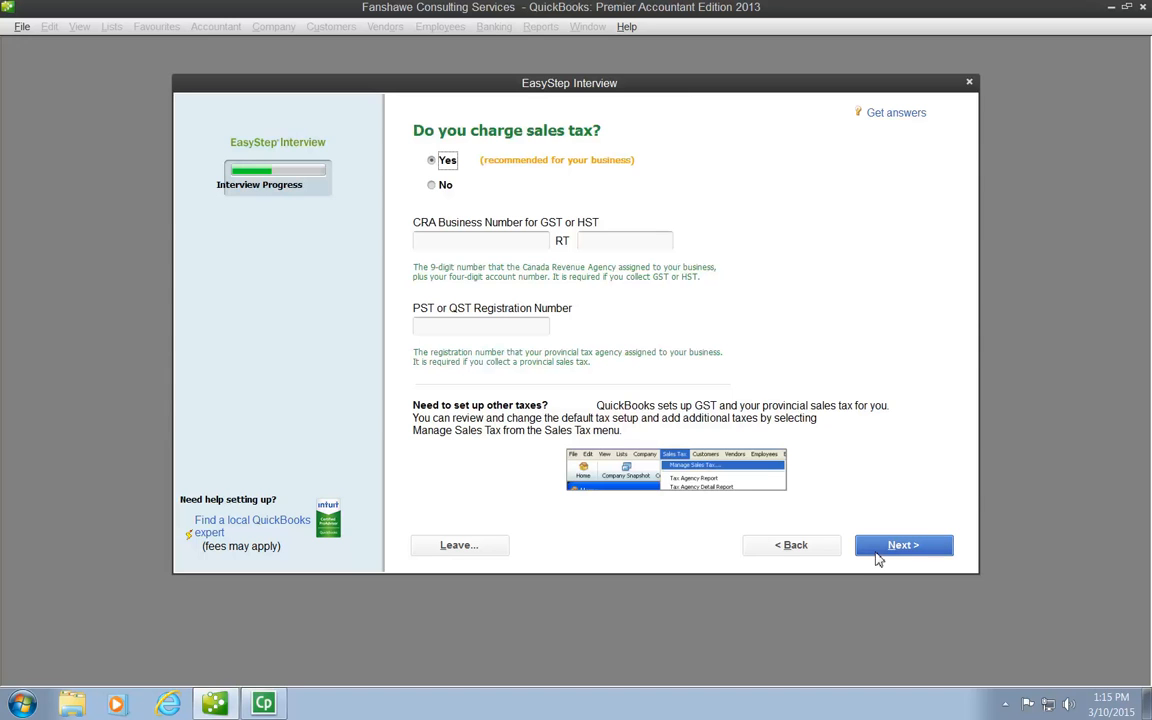
- Keep sales tax charging on, enter the CRA business number and its RT account number, and continue with them despite the format check
{"action": "left_click", "coordinate": [491, 247]}
{"action": "type", "text": "123456789"}
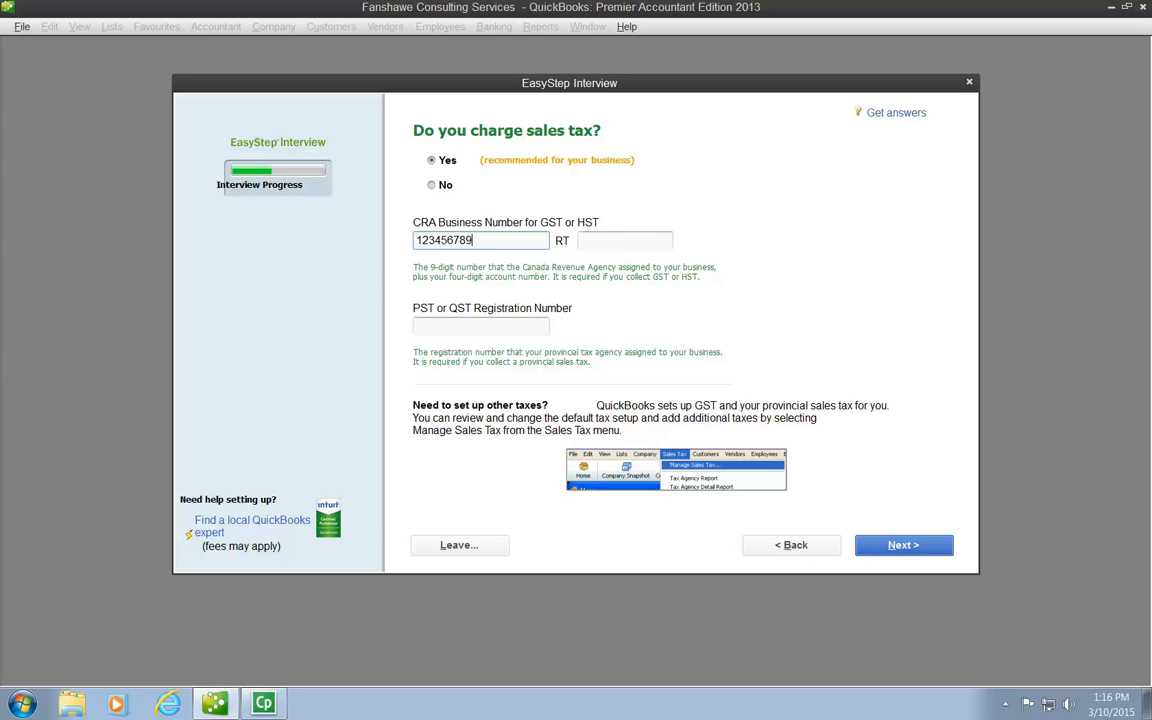
{"action": "left_click", "coordinate": [633, 244]}
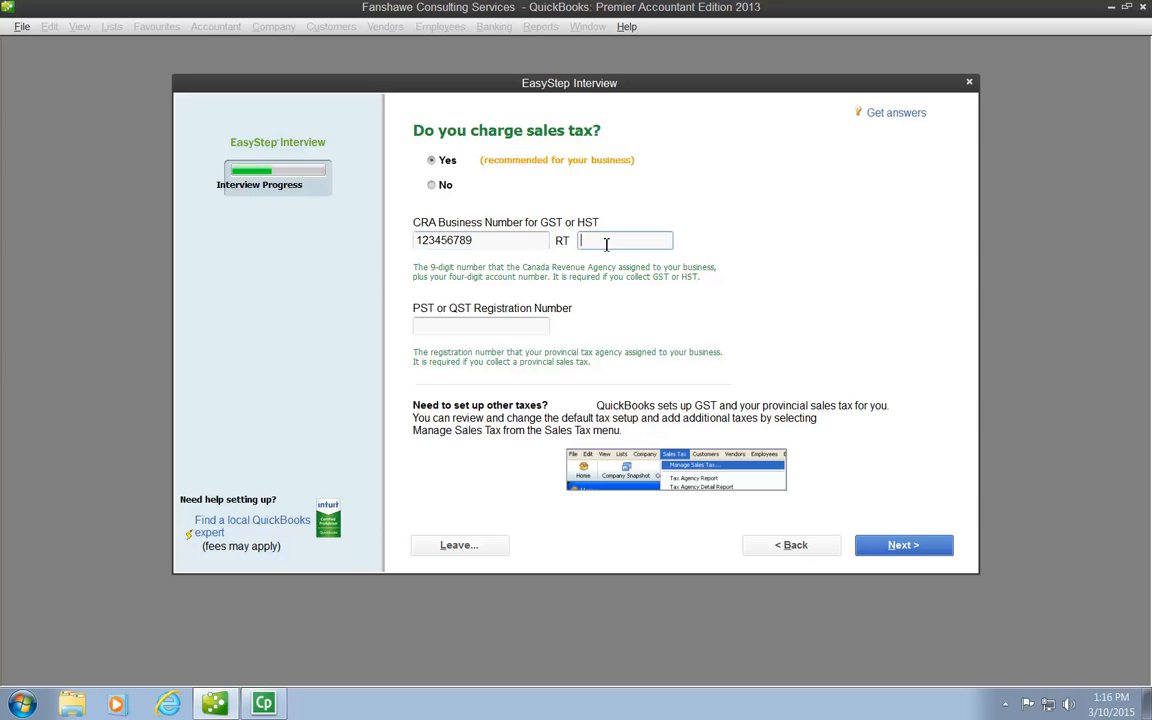
{"action": "type", "text": "0001"}
{"action": "left_click", "coordinate": [903, 548]}
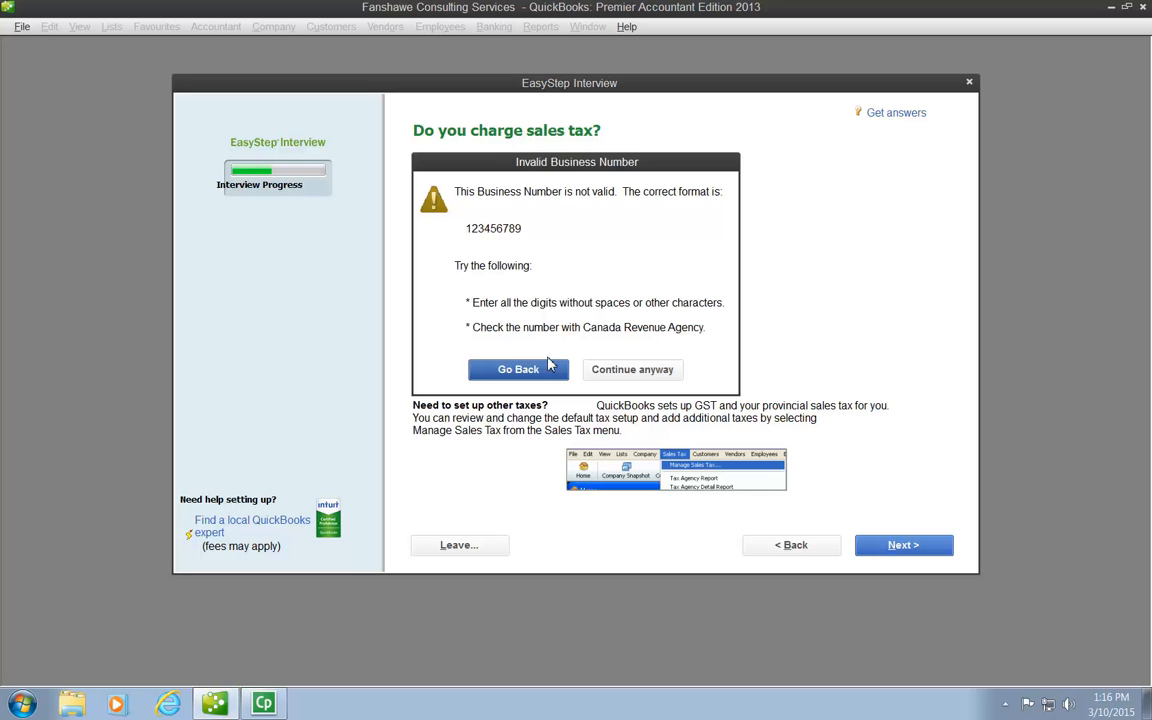
{"action": "left_click", "coordinate": [640, 372]}
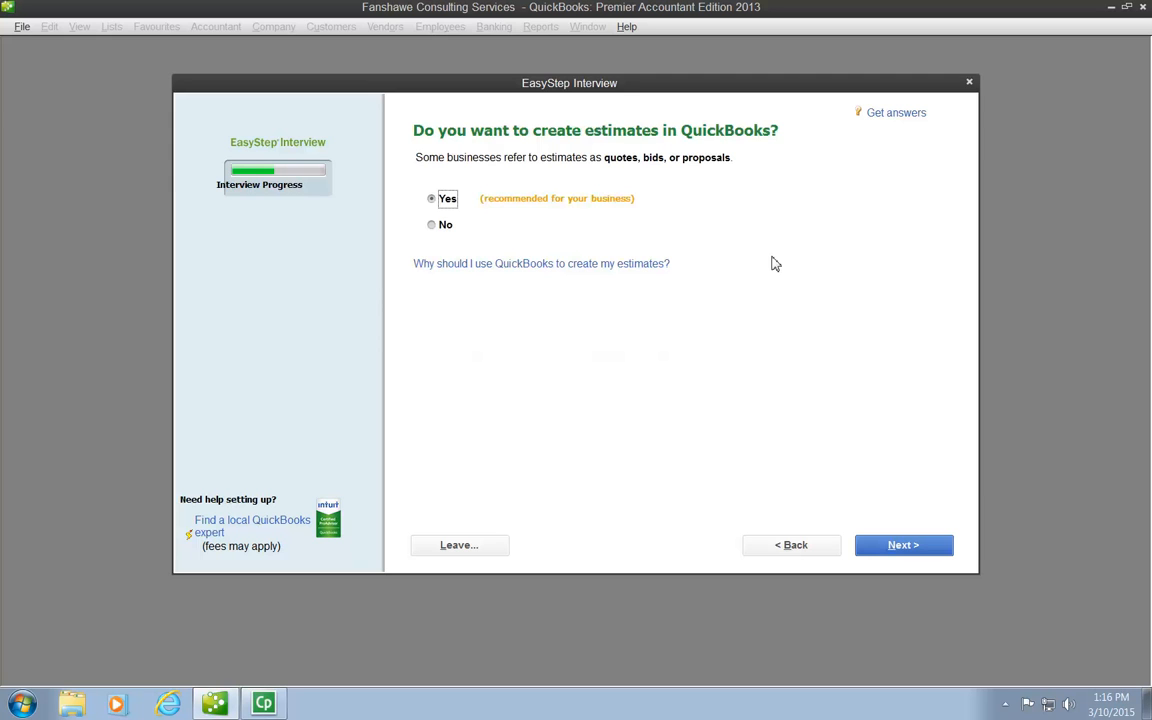
- Answer No to creating estimates for the company
{"action": "left_click", "coordinate": [436, 225]}
{"action": "left_click", "coordinate": [919, 544]}
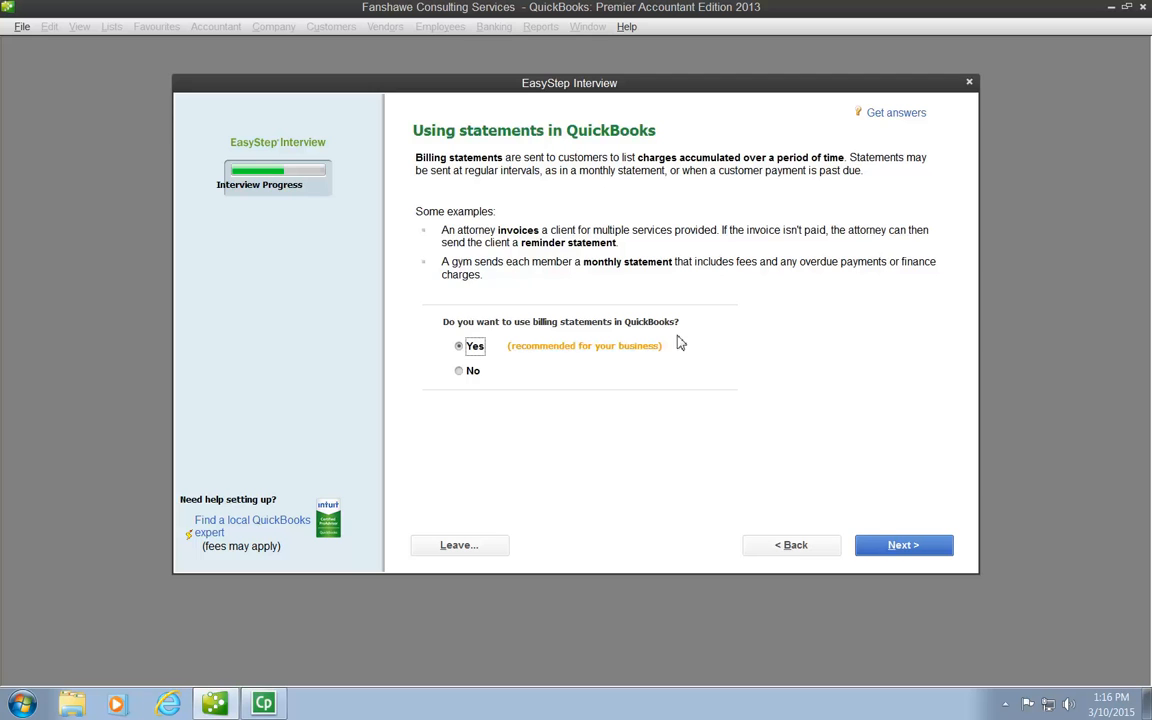
- Keep billing statements turned on and answer Yes to using invoices
{"action": "left_click", "coordinate": [912, 548]}
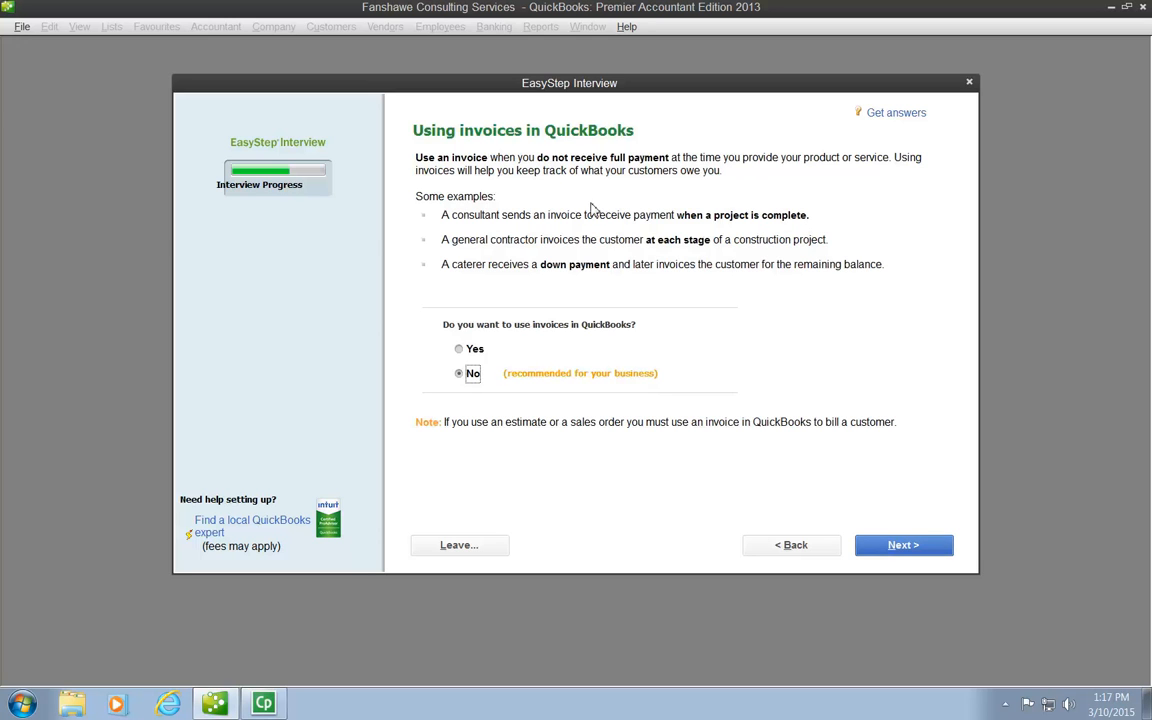
{"action": "left_click", "coordinate": [476, 349]}
{"action": "left_click", "coordinate": [912, 552]}
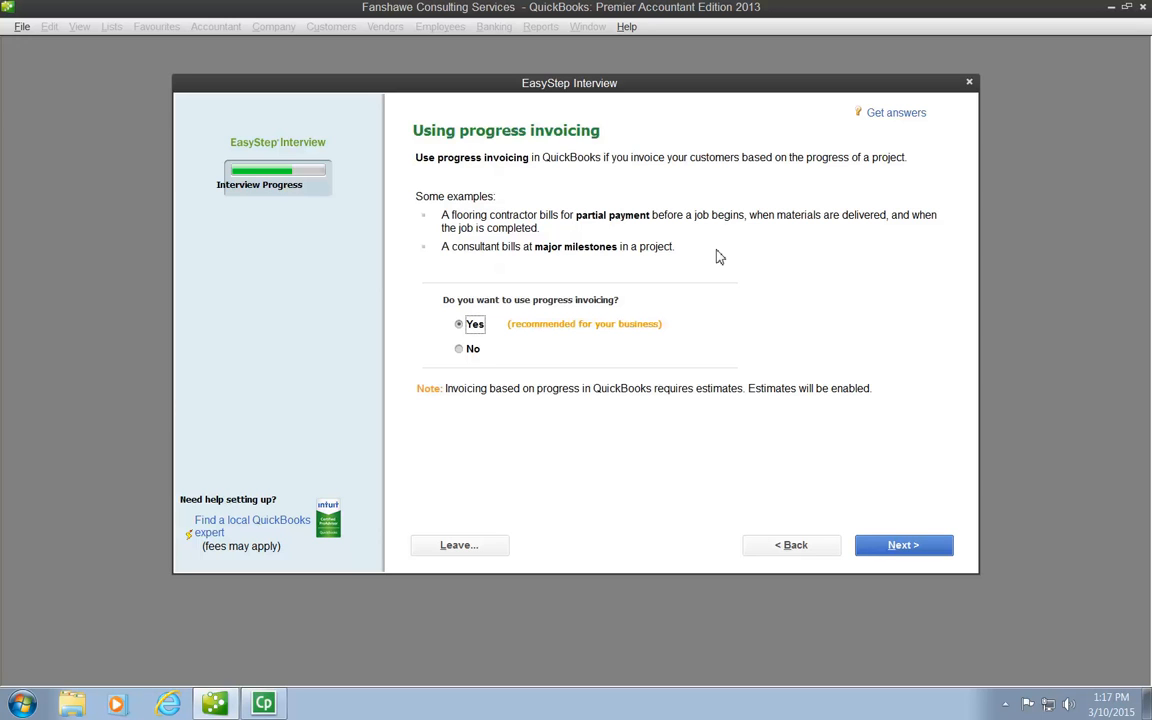
- Answer No to progress invoicing and keep tracking of bills owed turned on
{"action": "left_click", "coordinate": [460, 356]}
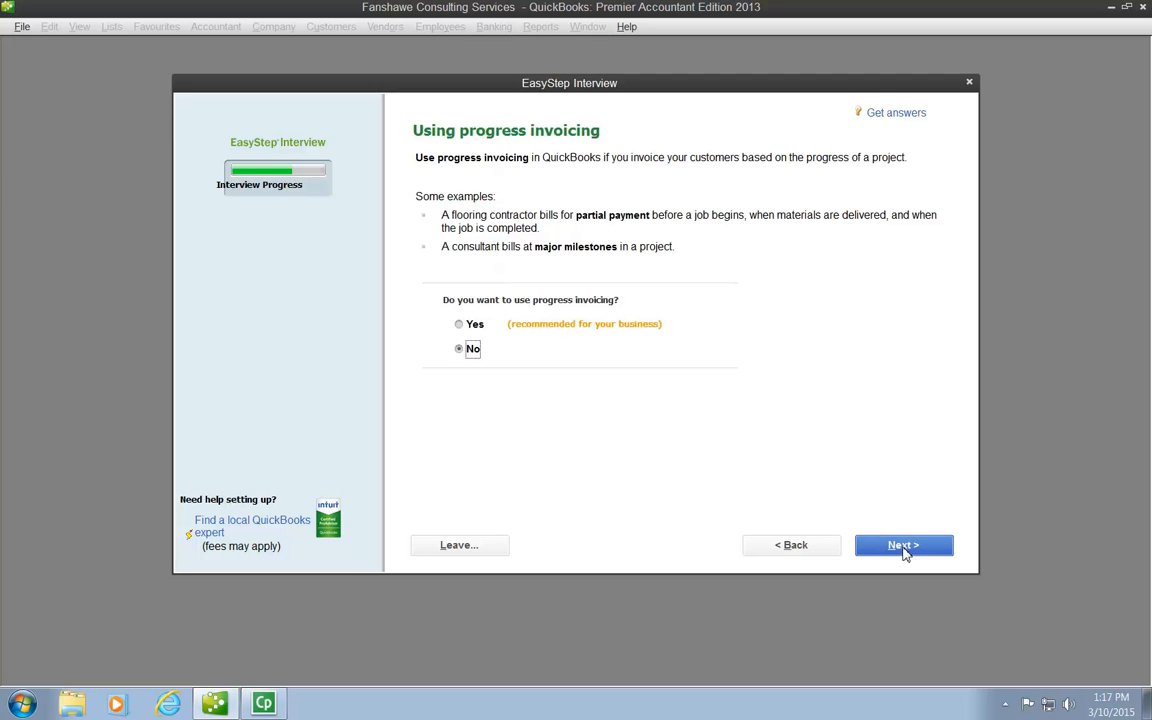
{"action": "left_click", "coordinate": [904, 548]}
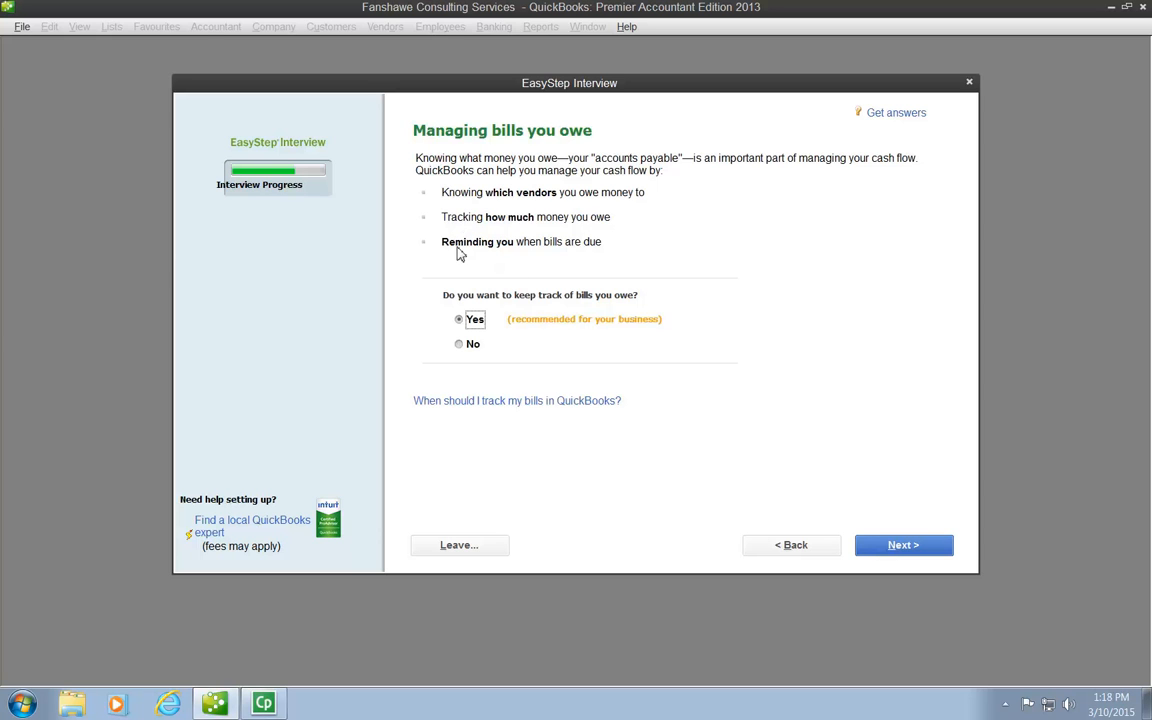
{"action": "left_click", "coordinate": [915, 558]}
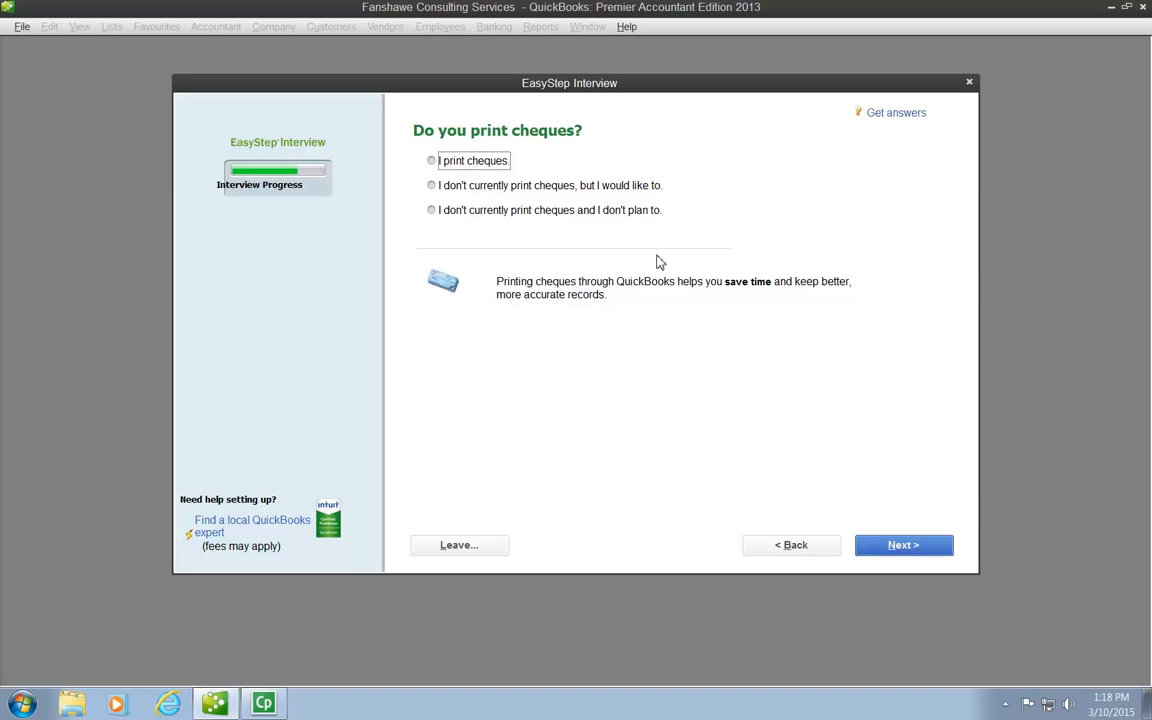
- State that cheques are not currently printed with no plans to, and answer No to tracking time
{"action": "left_click", "coordinate": [432, 212]}
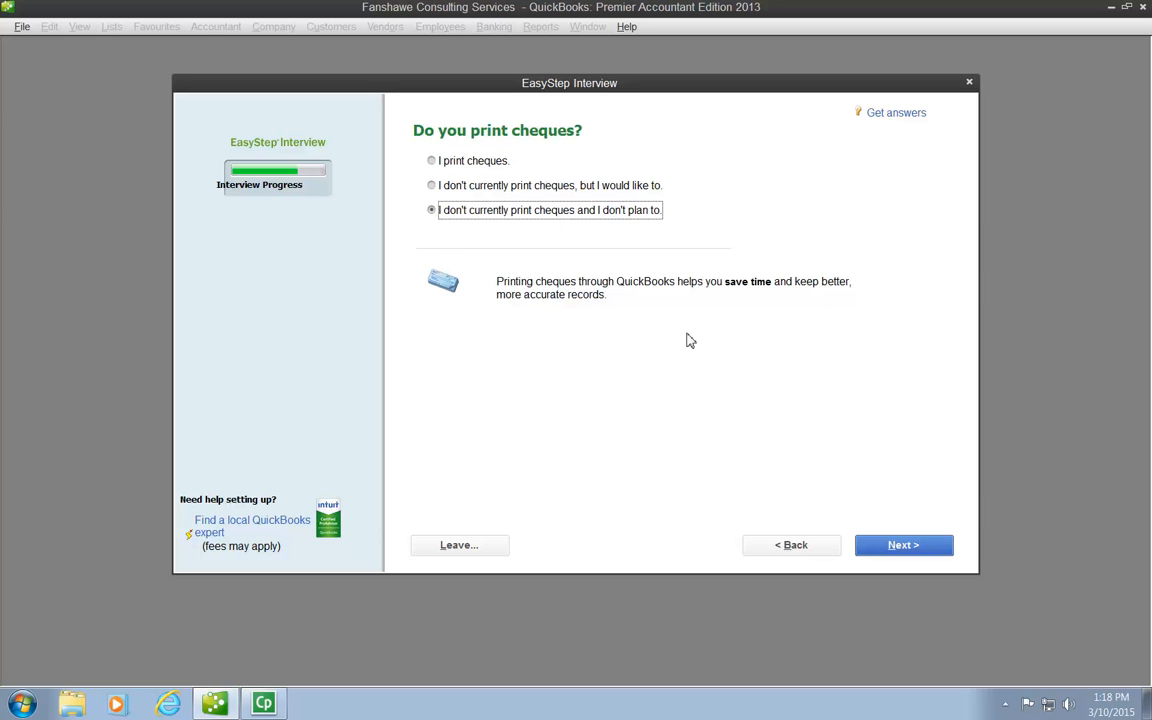
{"action": "left_click", "coordinate": [904, 547]}
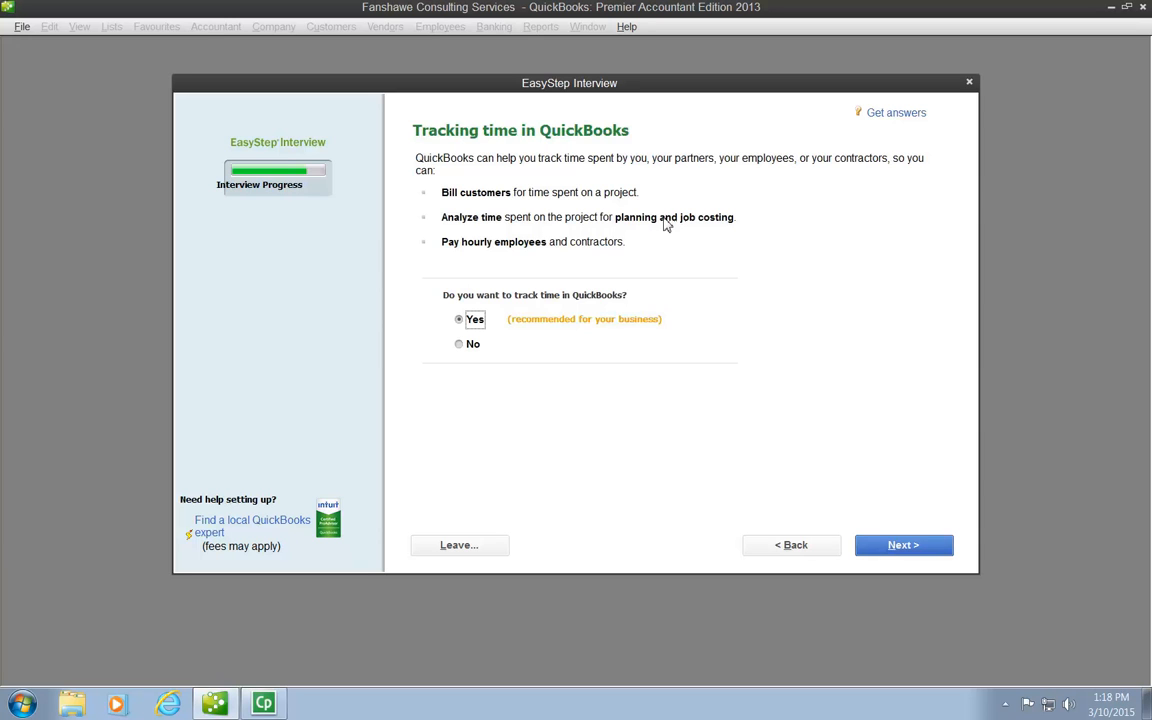
{"action": "left_click", "coordinate": [461, 347]}
{"action": "left_click", "coordinate": [907, 549]}
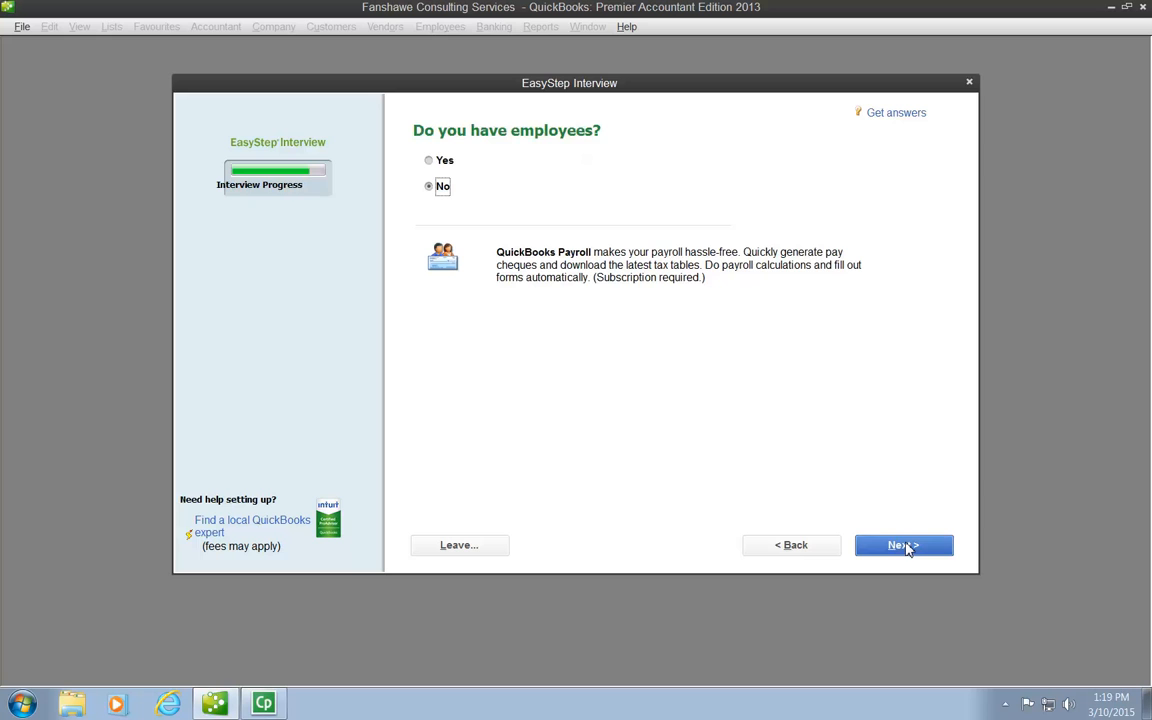
- Answer Yes to having employees and leave multiple currency tracking set to No
{"action": "left_click", "coordinate": [446, 164]}
{"action": "left_click", "coordinate": [923, 548]}
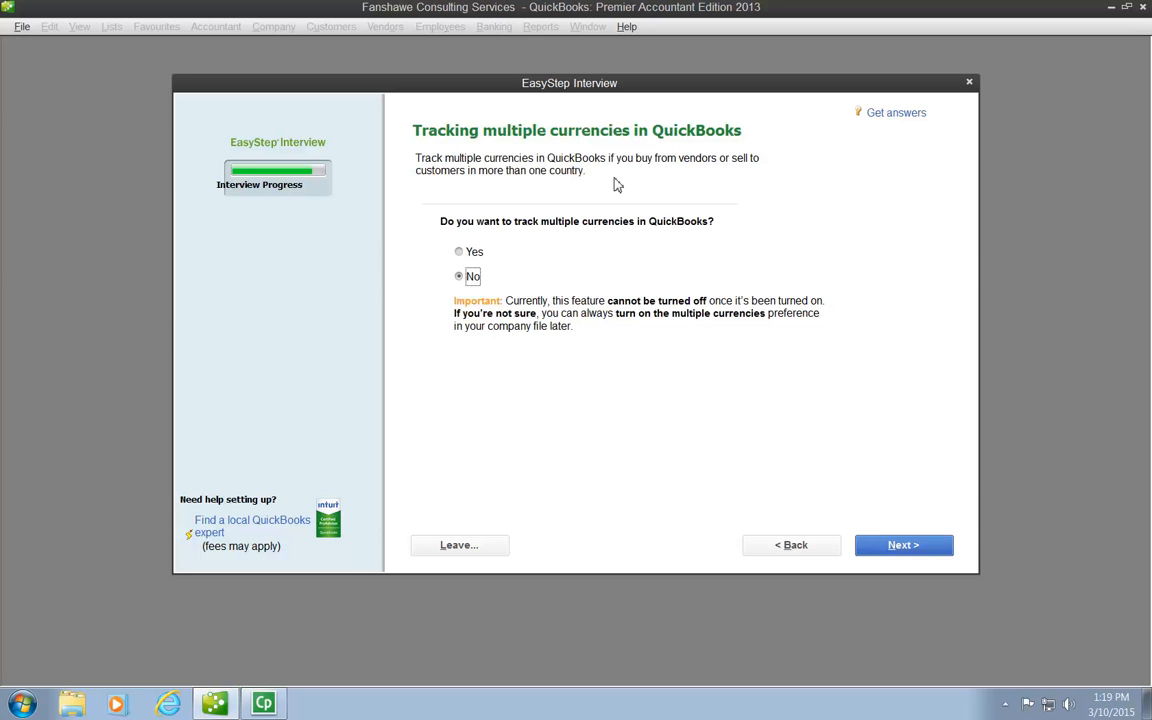
{"action": "left_click", "coordinate": [904, 548]}
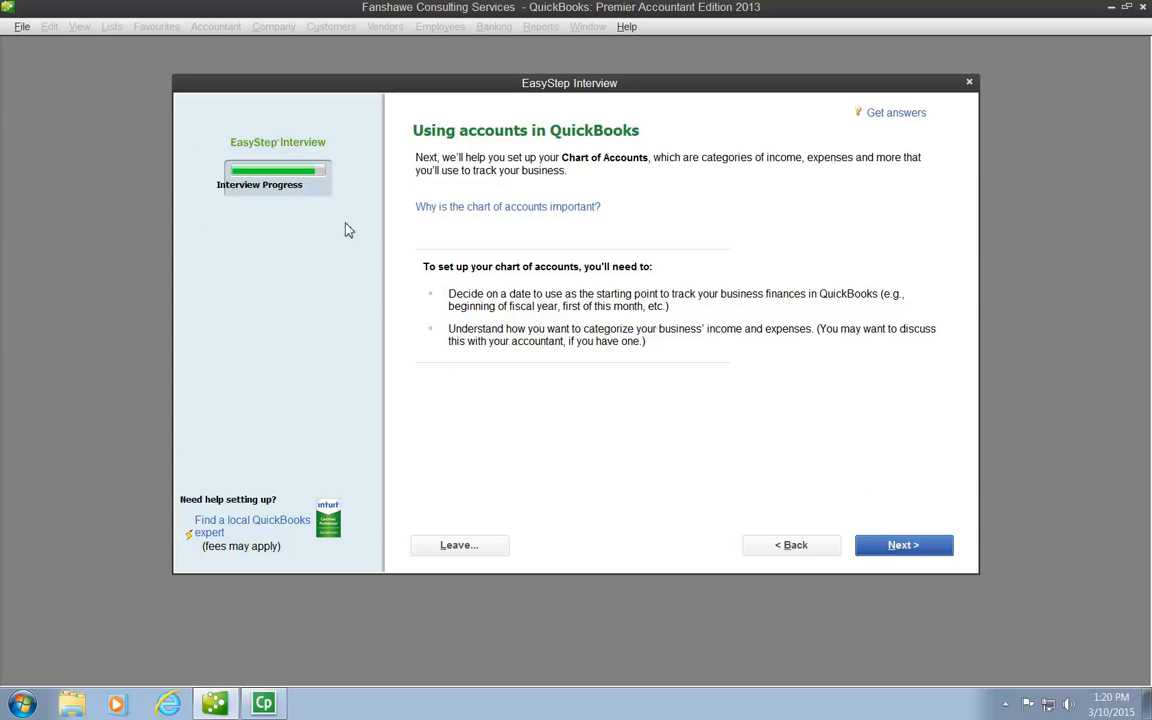
- Continue to the chart of accounts setup and set the start date to the beginning of this fiscal year, 01/01/2015
{"action": "left_click", "coordinate": [902, 549]}
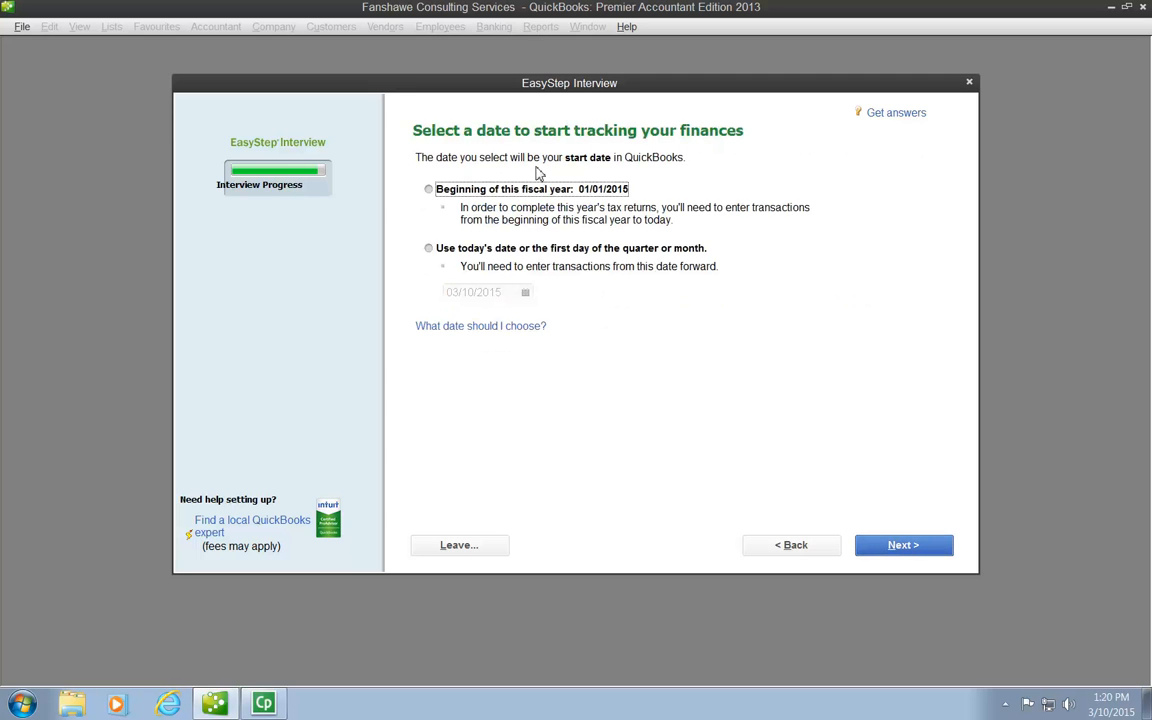
{"action": "left_click", "coordinate": [428, 190]}
{"action": "left_click", "coordinate": [429, 190]}
{"action": "left_click", "coordinate": [429, 248]}
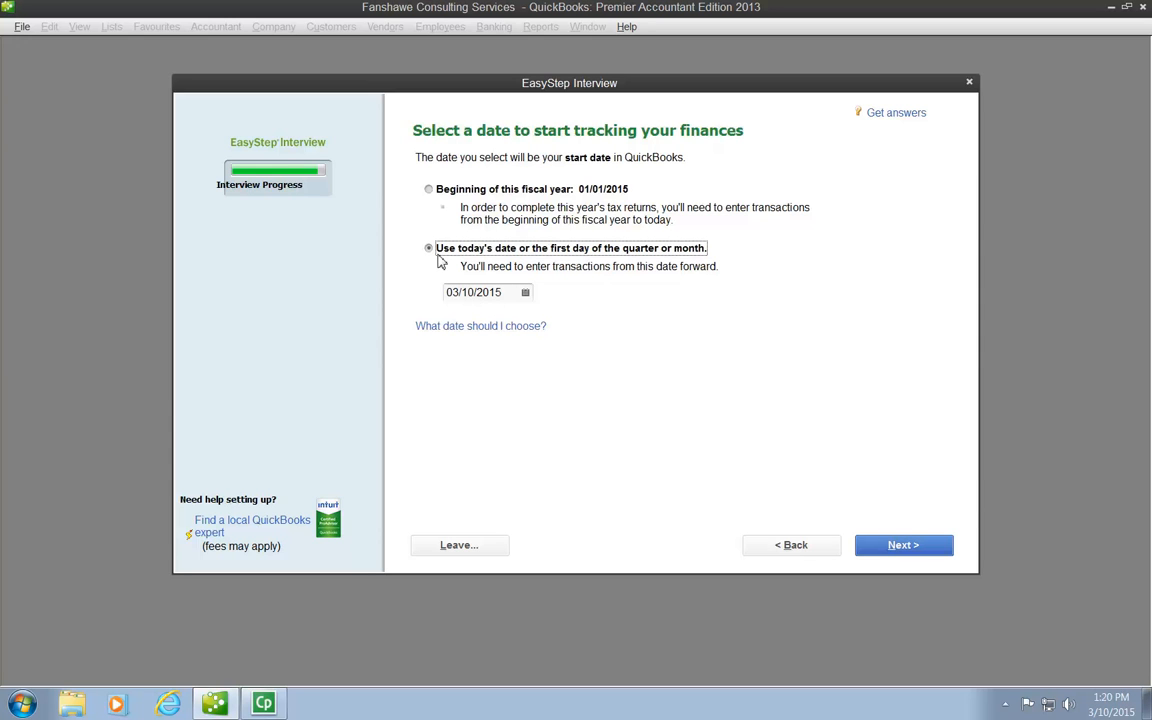
{"action": "left_click", "coordinate": [430, 189]}
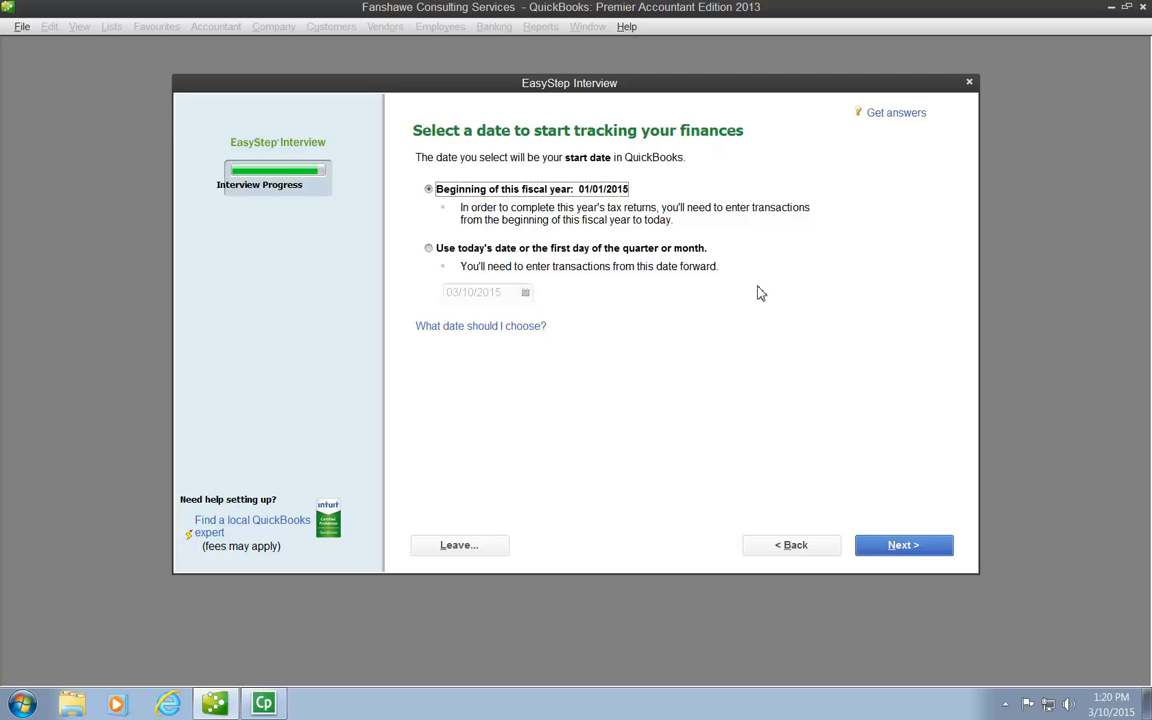
{"action": "left_click", "coordinate": [900, 546]}
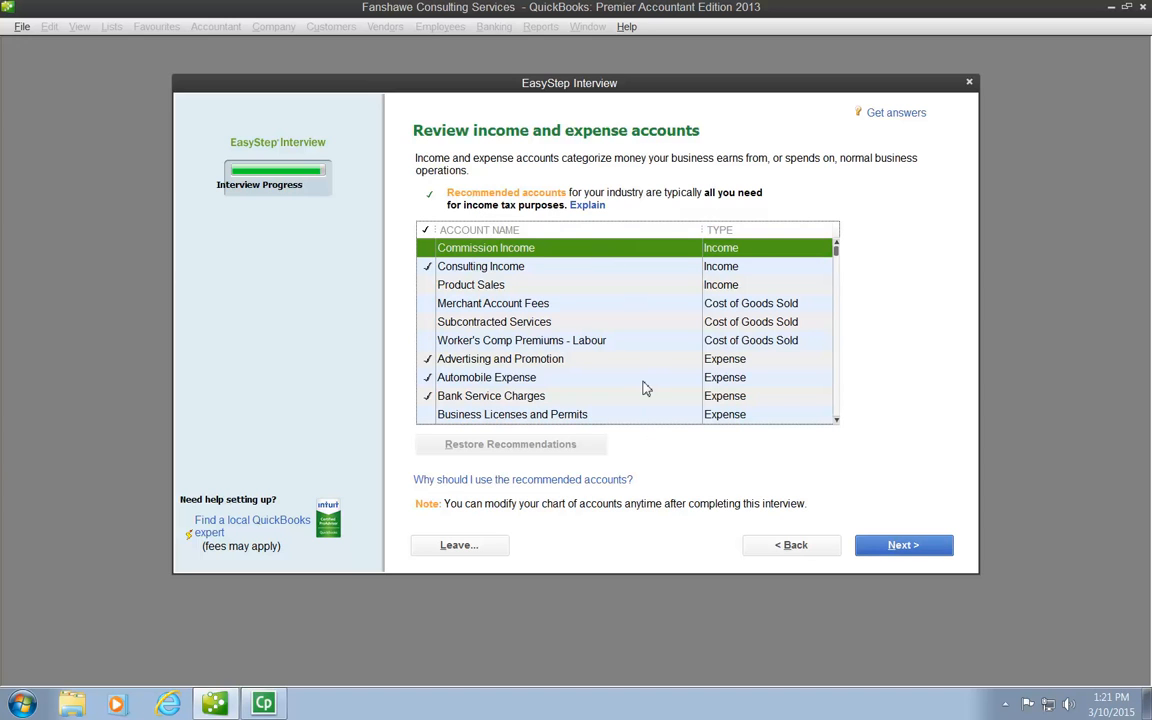
- Review the recommended income and expense accounts, add Miscellaneous Expense to the selection, and accept the list
{"action": "scroll", "coordinate": [645, 389], "scroll_direction": "down", "scroll_amount": 1}
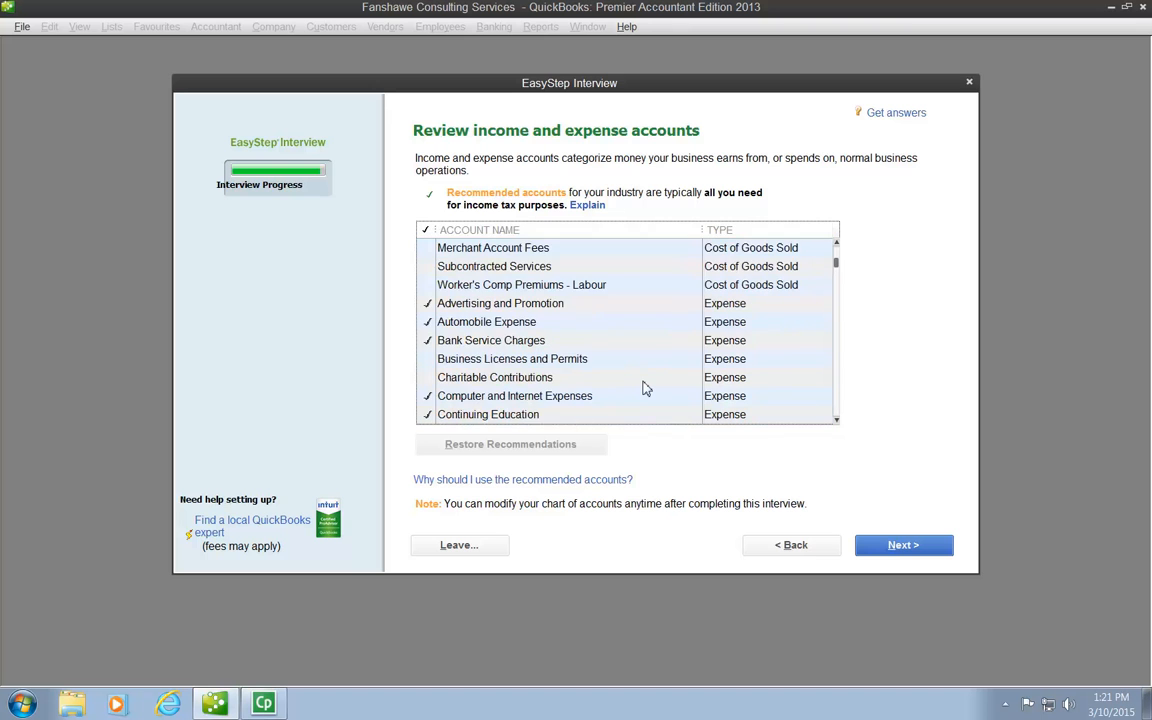
{"action": "scroll", "coordinate": [645, 389], "scroll_direction": "down", "scroll_amount": 5}
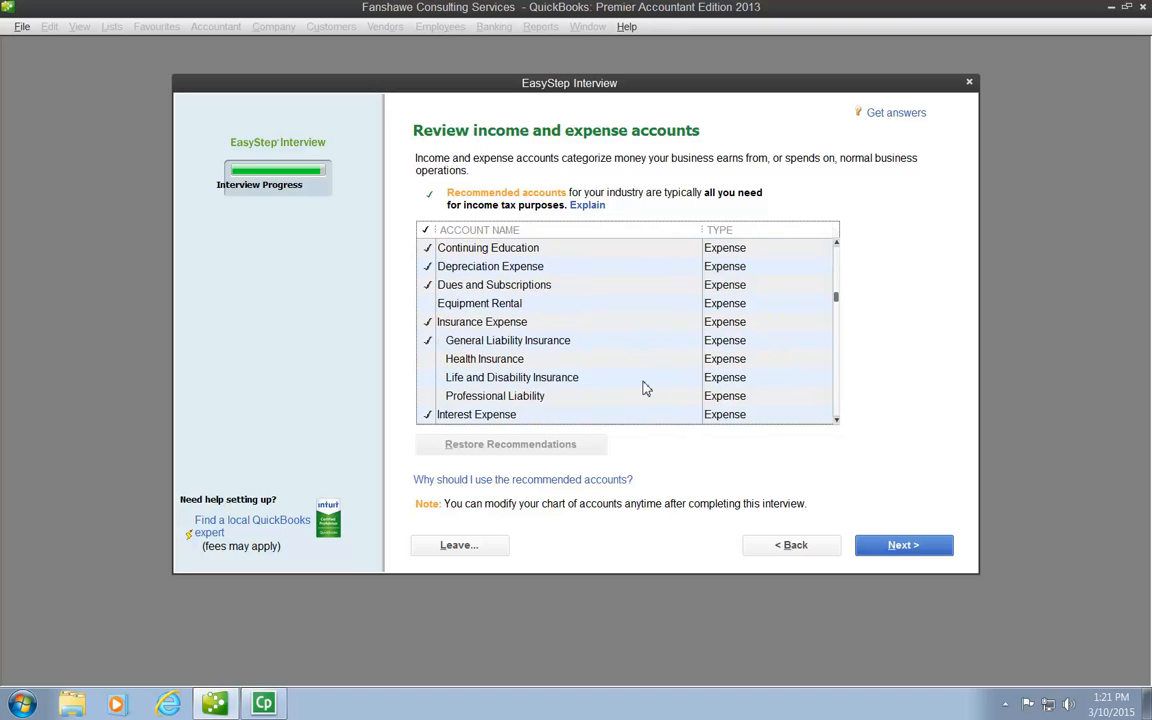
{"action": "scroll", "coordinate": [645, 389], "scroll_direction": "down", "scroll_amount": 1}
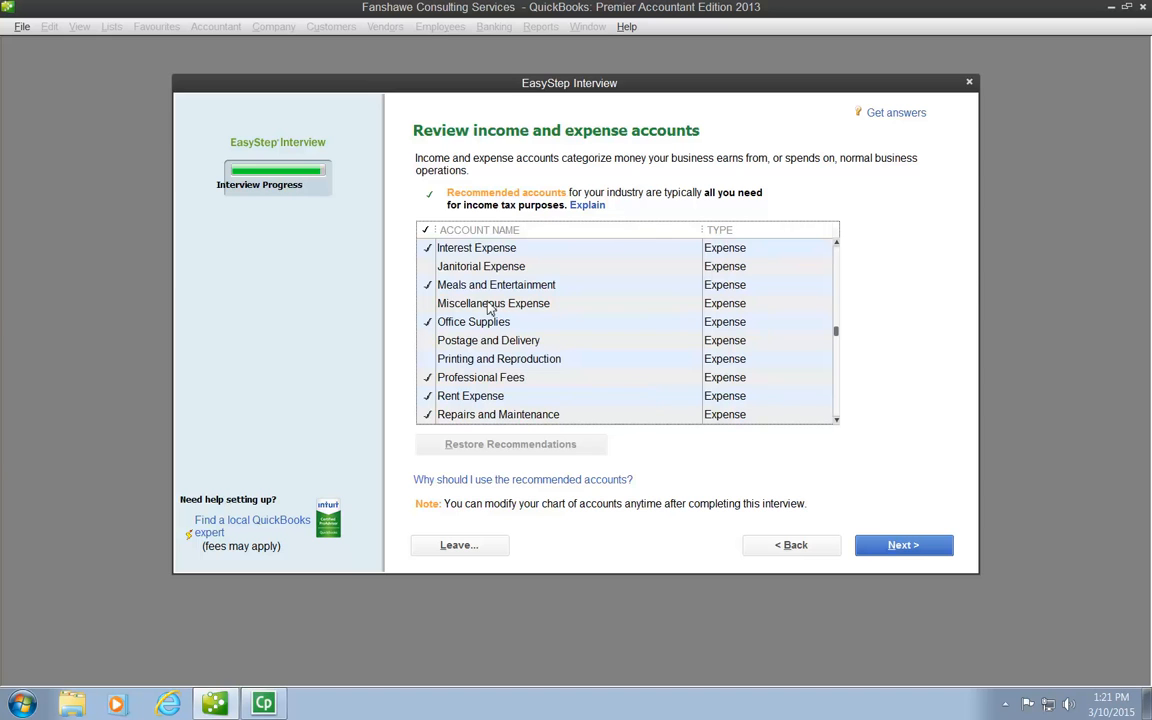
{"action": "left_click", "coordinate": [441, 306]}
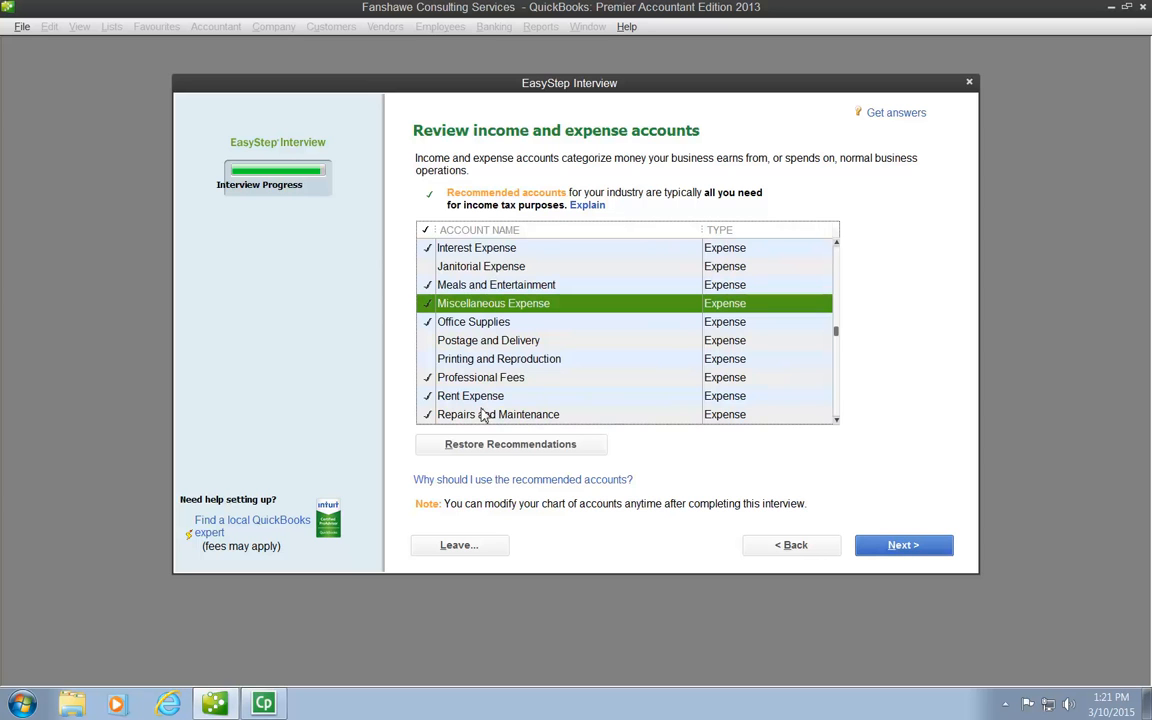
{"action": "scroll", "coordinate": [485, 398], "scroll_direction": "down", "scroll_amount": 1}
{"action": "scroll", "coordinate": [489, 393], "scroll_direction": "up", "scroll_amount": 1}
{"action": "left_click", "coordinate": [474, 321]}
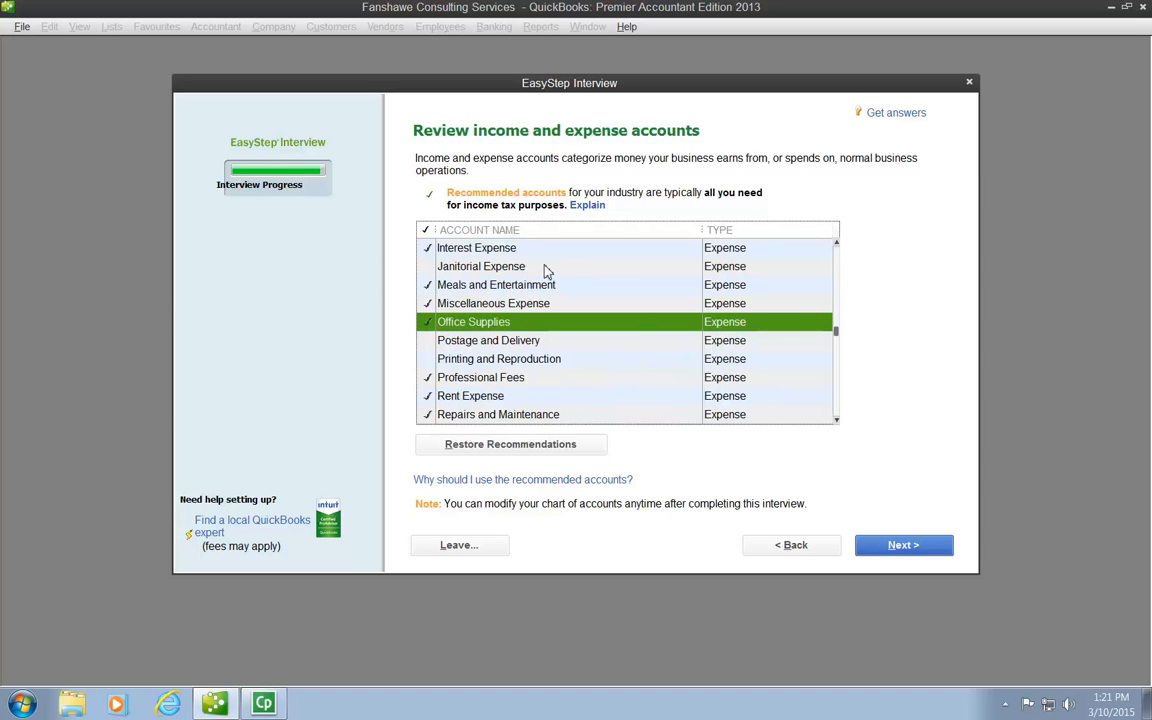
{"action": "left_click", "coordinate": [903, 545]}
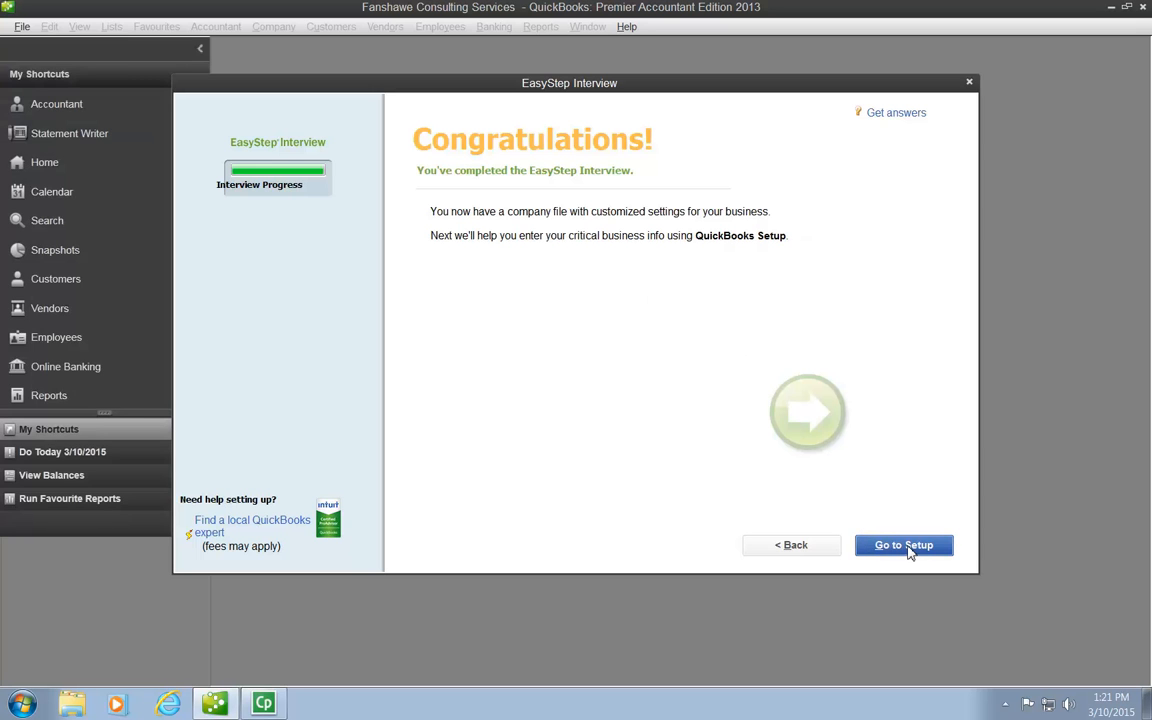
- Go on to QuickBooks Setup and begin adding business contacts with the option to paste from Excel or enter manually
{"action": "left_click", "coordinate": [906, 546]}
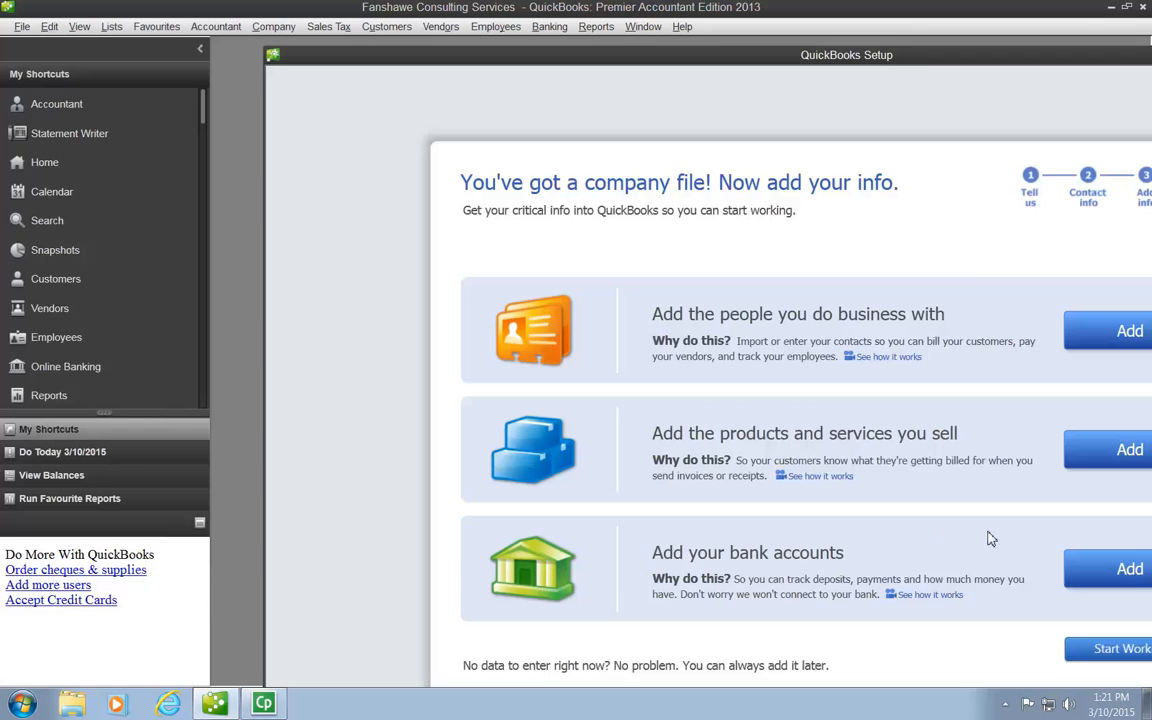
{"action": "left_click_drag", "start_coordinate": [911, 58], "coordinate": [635, 29]}
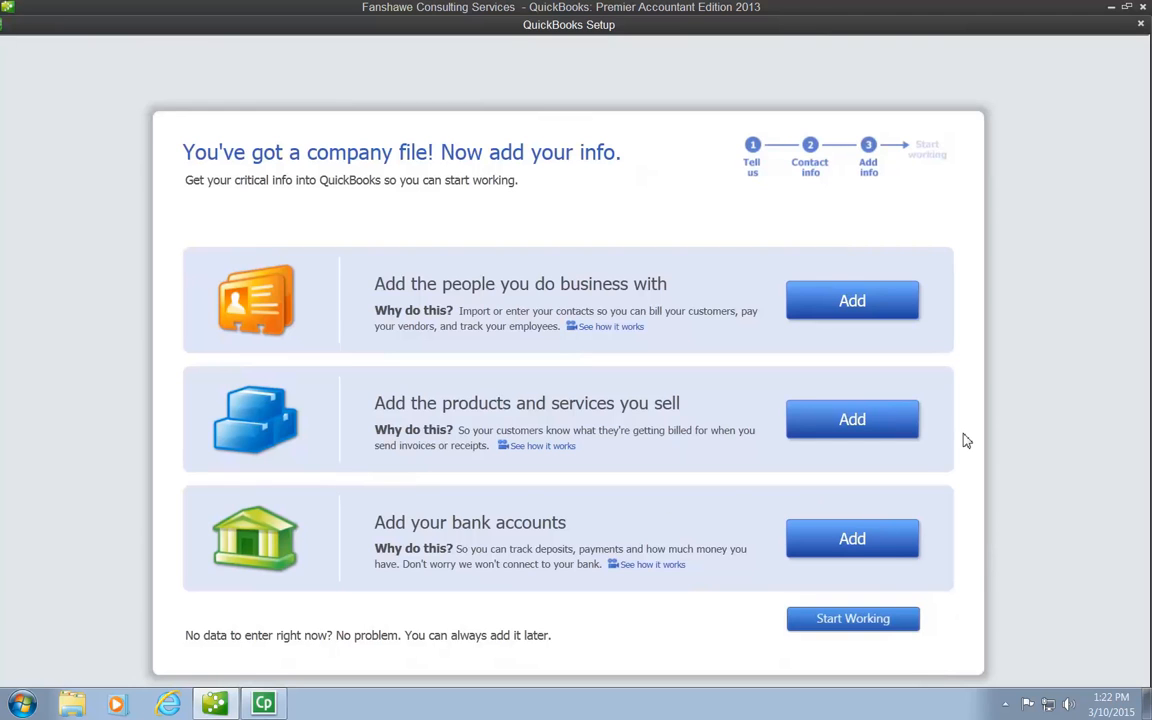
{"action": "left_click", "coordinate": [845, 302]}
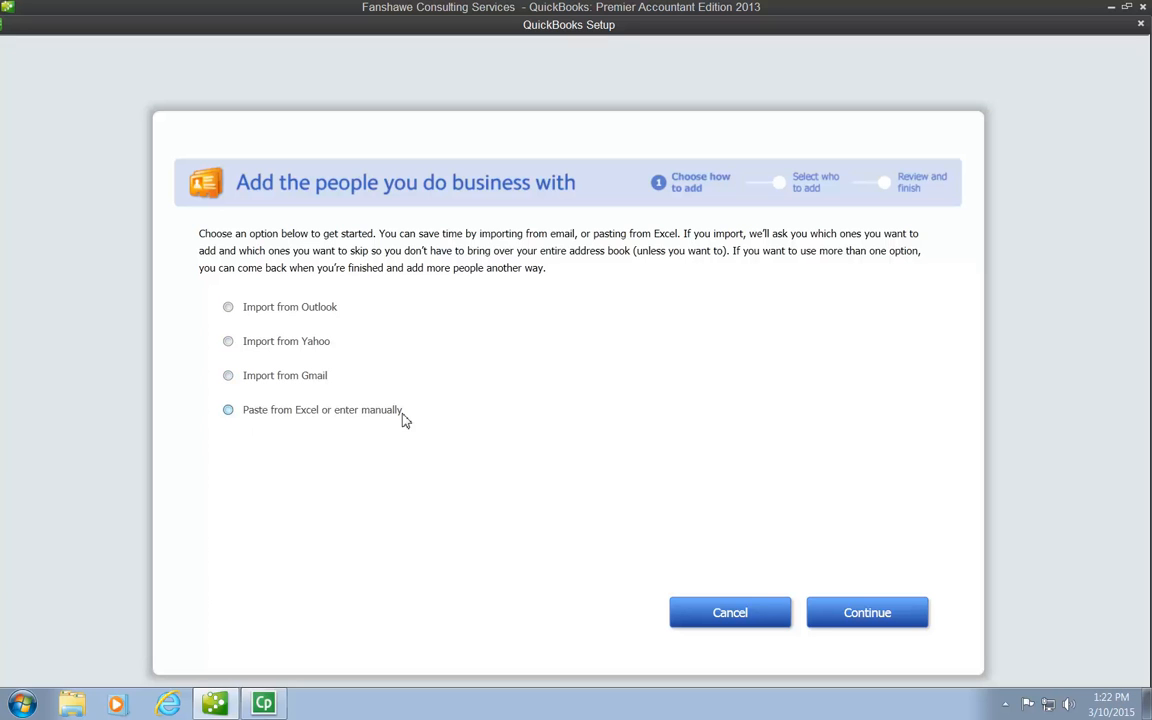
{"action": "left_click", "coordinate": [228, 411]}
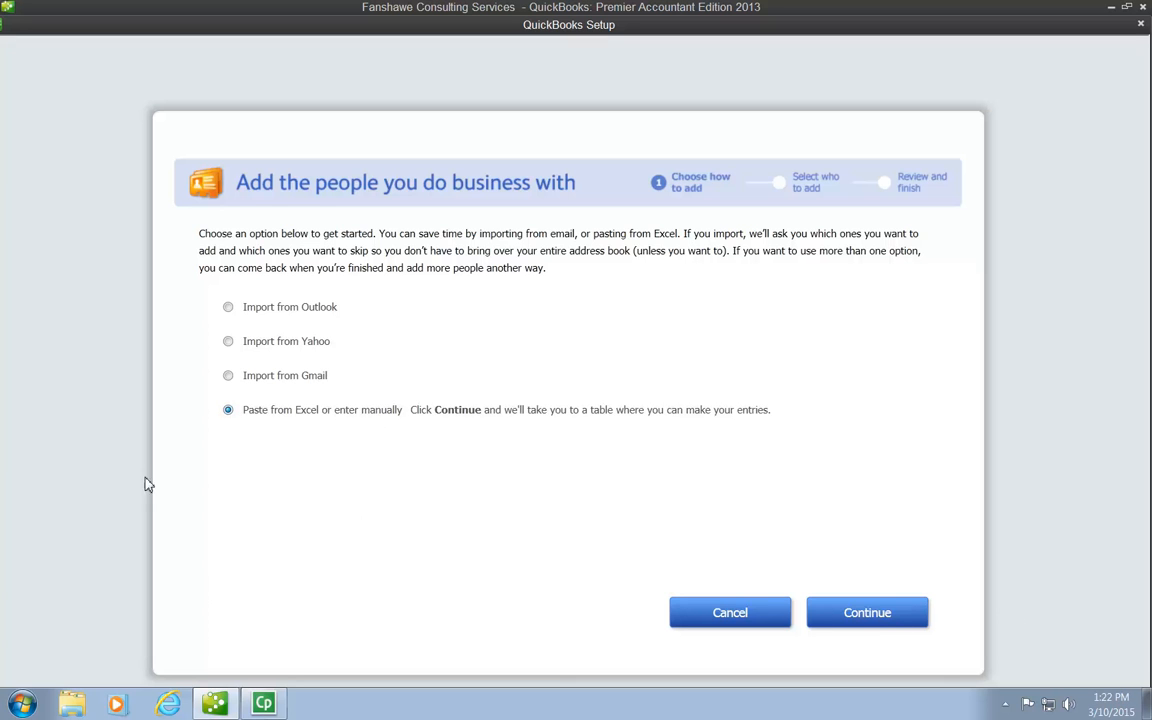
{"action": "left_click", "coordinate": [886, 623]}
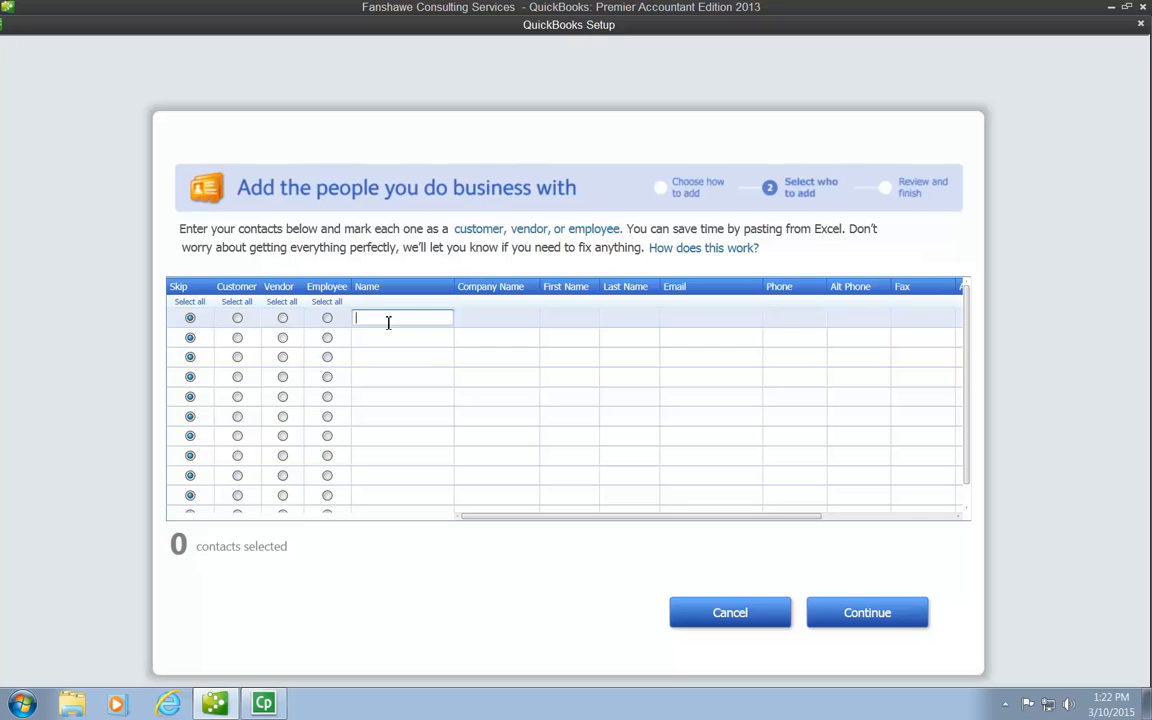
- Mark the first contact row as a customer and enter the customer's name and the company name Any company
{"action": "left_click", "coordinate": [238, 322]}
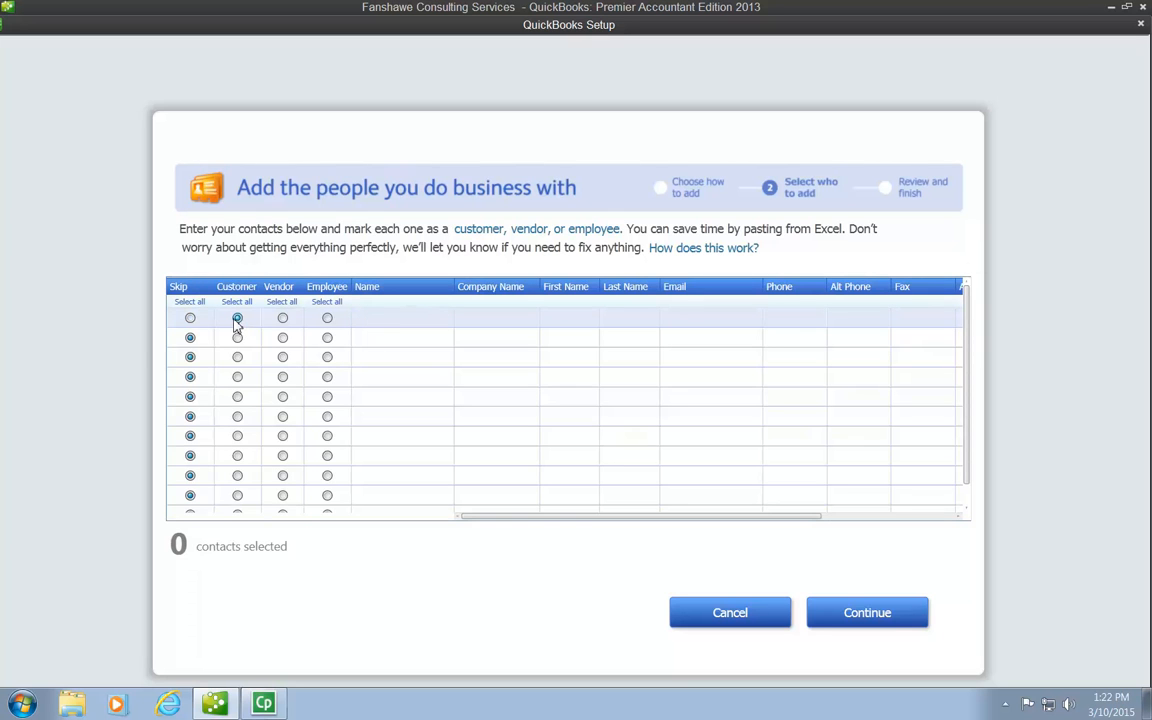
{"action": "left_click", "coordinate": [388, 318]}
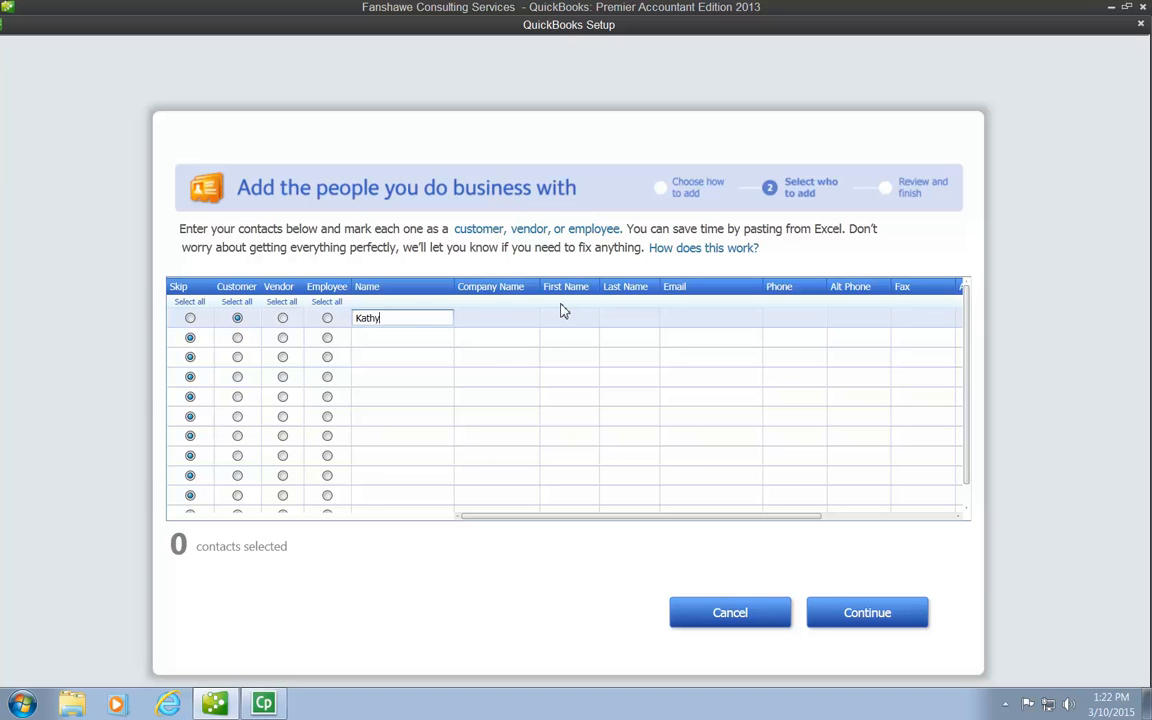
{"action": "key", "text": "Tab"}
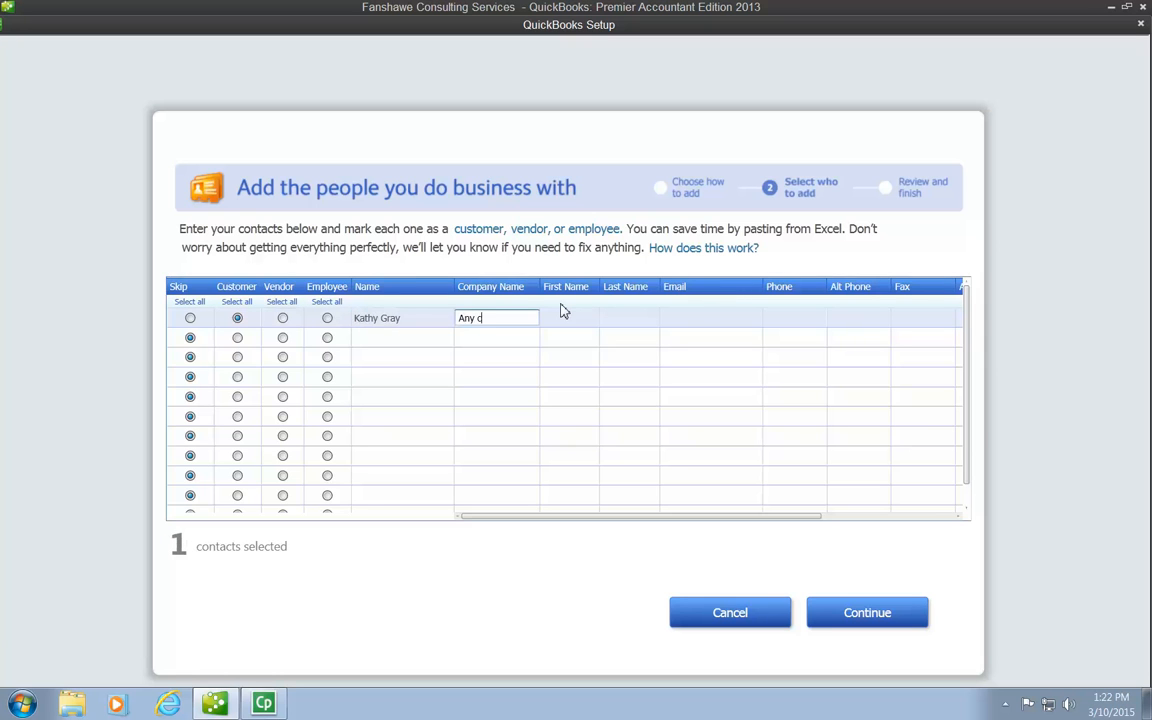
{"action": "type", "text": "Any company"}
{"action": "key", "text": "Tab"}
- Fill in the customer's first name, last name and e-mail address
{"action": "key", "text": "Tab"}
{"action": "key", "text": "Tab"}
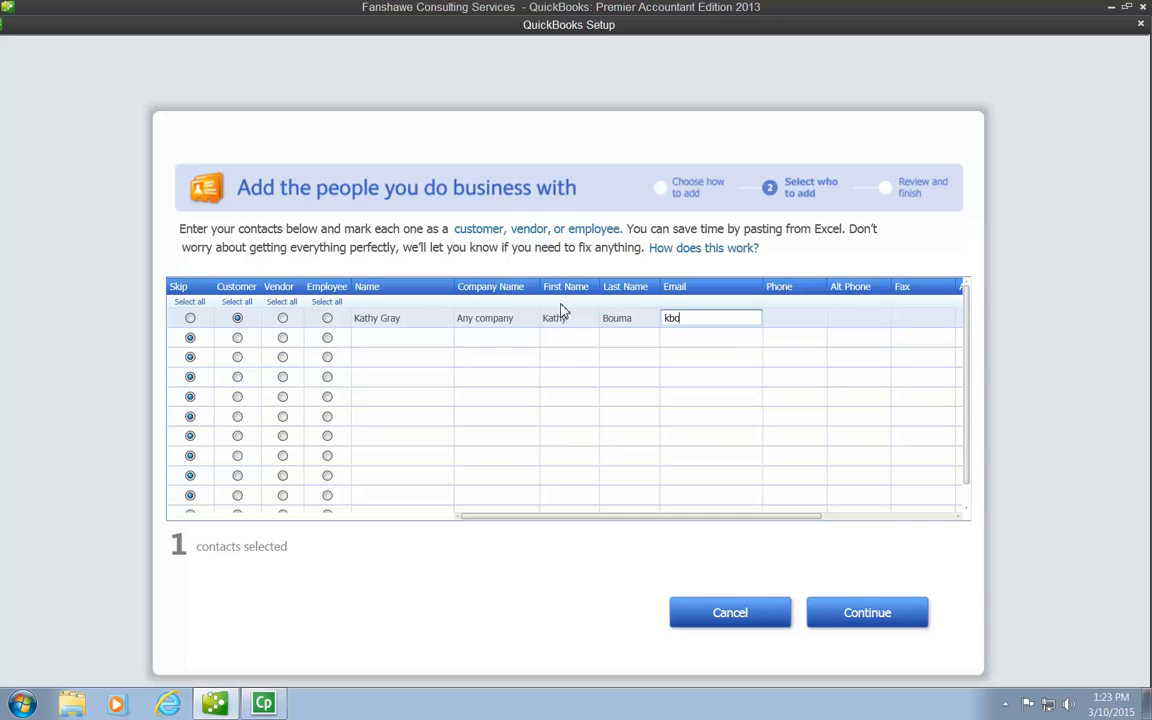
{"action": "key", "text": "Tab"}
- Enter the customer's phone and fax numbers, leaving the alternate phone blank
{"action": "type", "text": "519-"}
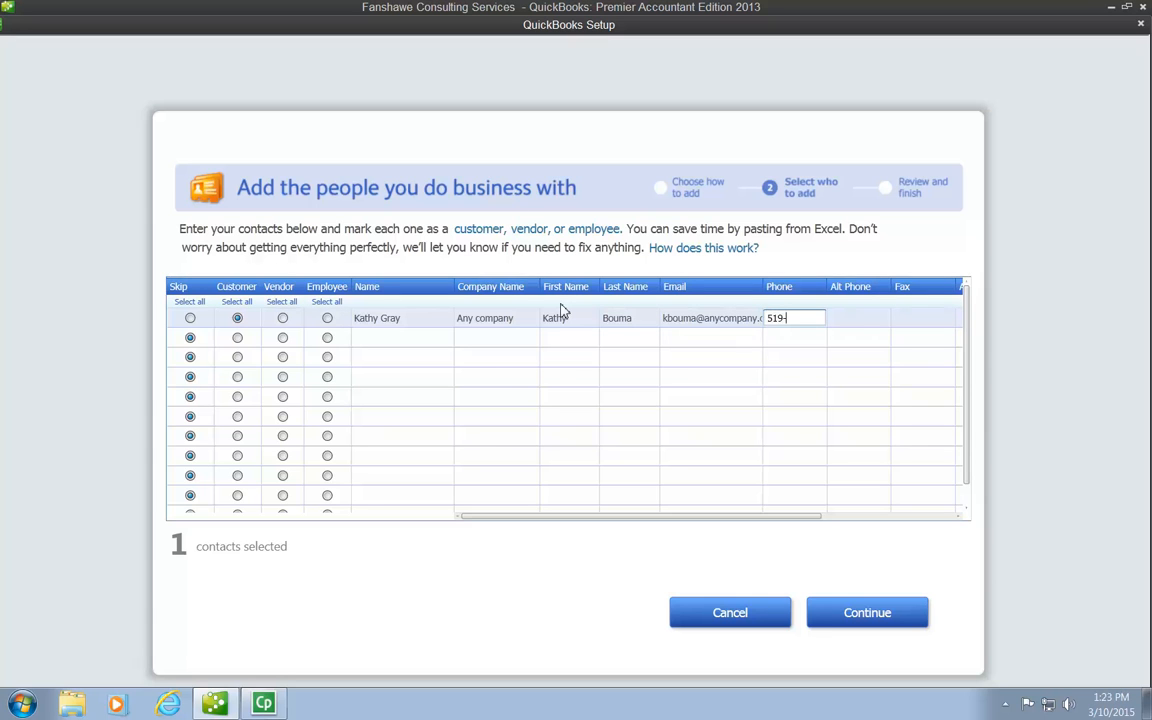
{"action": "type", "text": "555-4444"}
{"action": "key", "text": "Tab"}
{"action": "key", "text": "Tab"}
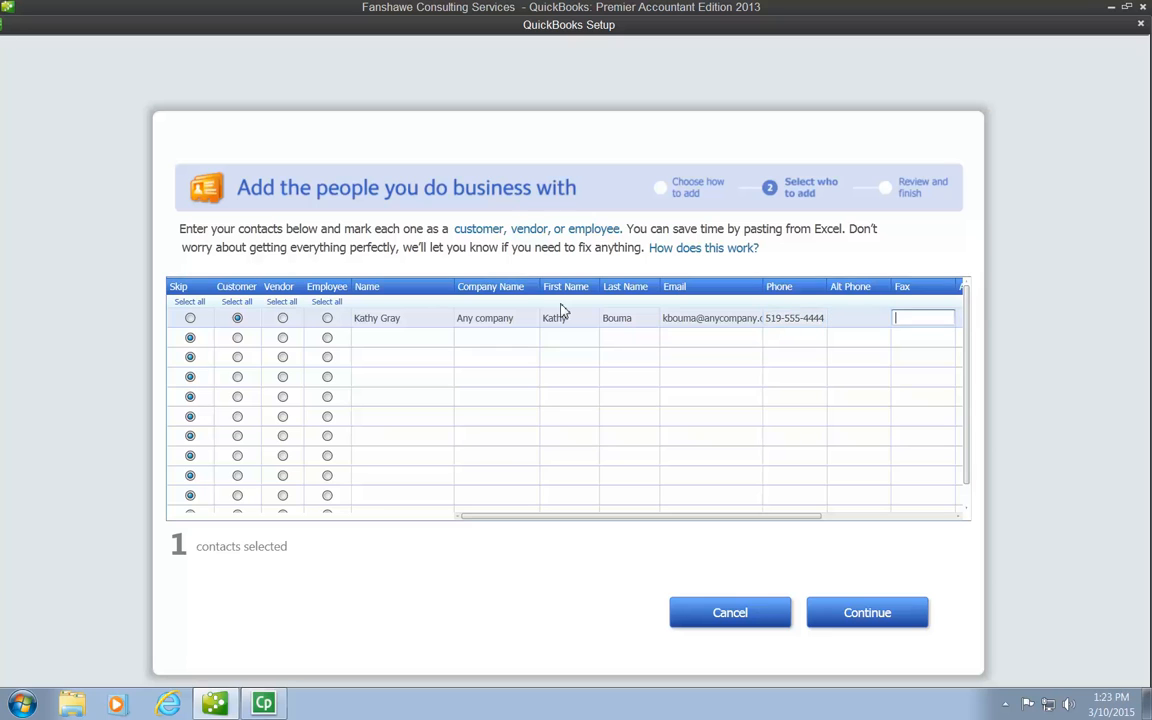
{"action": "type", "text": "519-555-8888"}
{"action": "key", "text": "Tab"}
- Enter the customer's street address, city, province and postal code, and complete the row with the contact name
{"action": "type", "text": "123"}
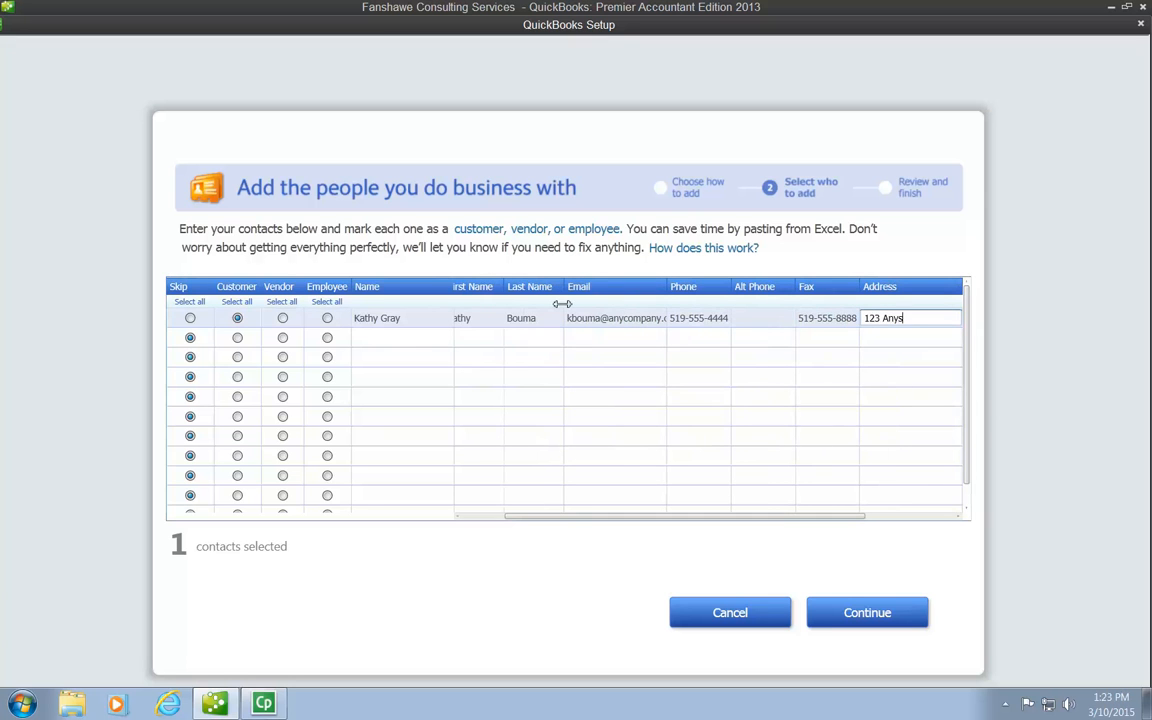
{"action": "type", "text": " Anystreet"}
{"action": "key", "text": "Tab"}
{"action": "type", "text": "Lon"}
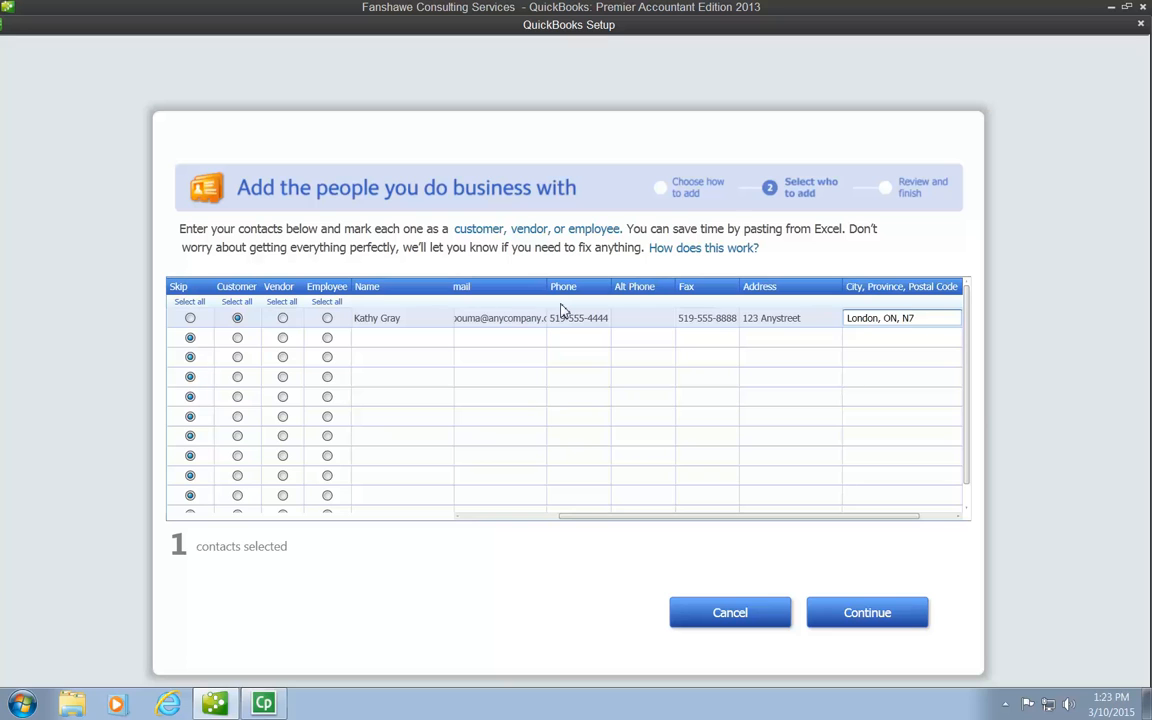
{"action": "type", "text": "T 7V9"}
{"action": "key", "text": "Tab"}
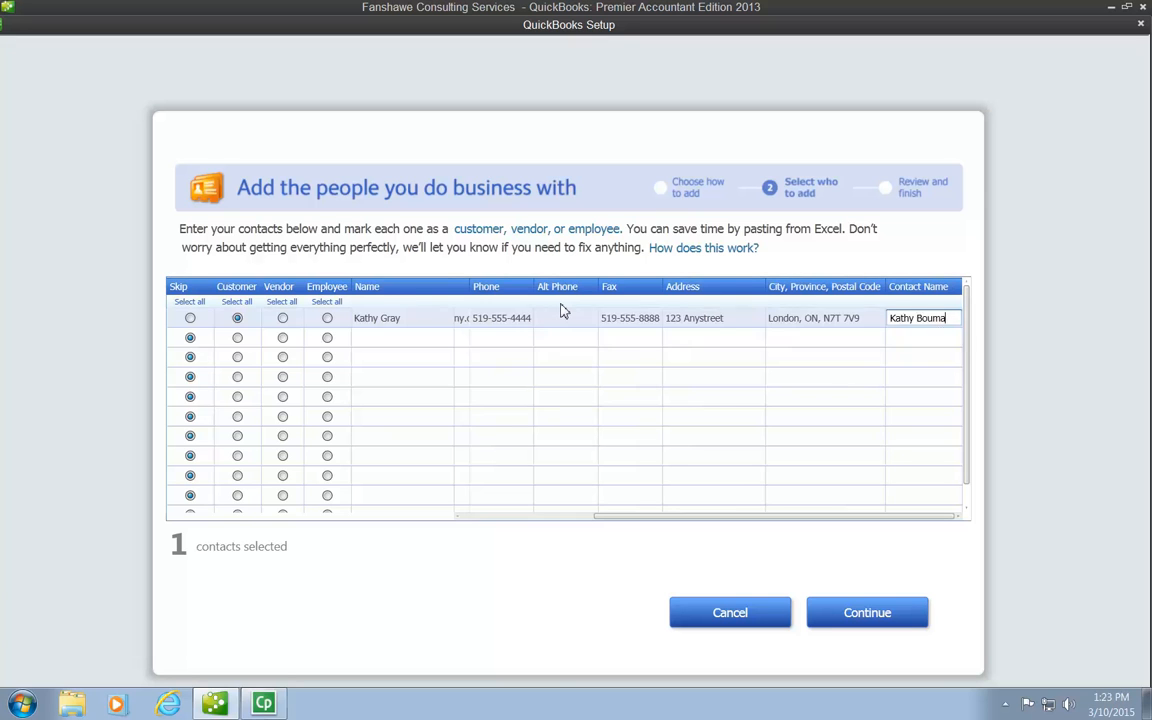
{"action": "key", "text": "Return"}
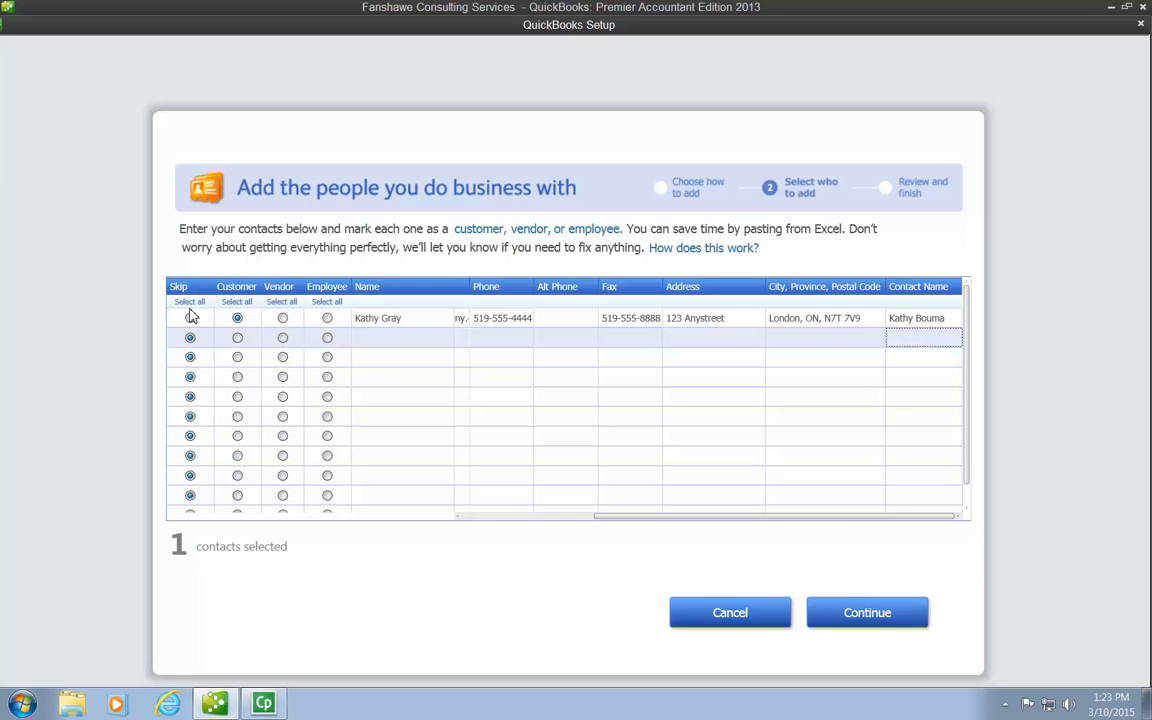
- Finish adding the customer contact without entering opening balances
{"action": "left_click", "coordinate": [879, 617]}
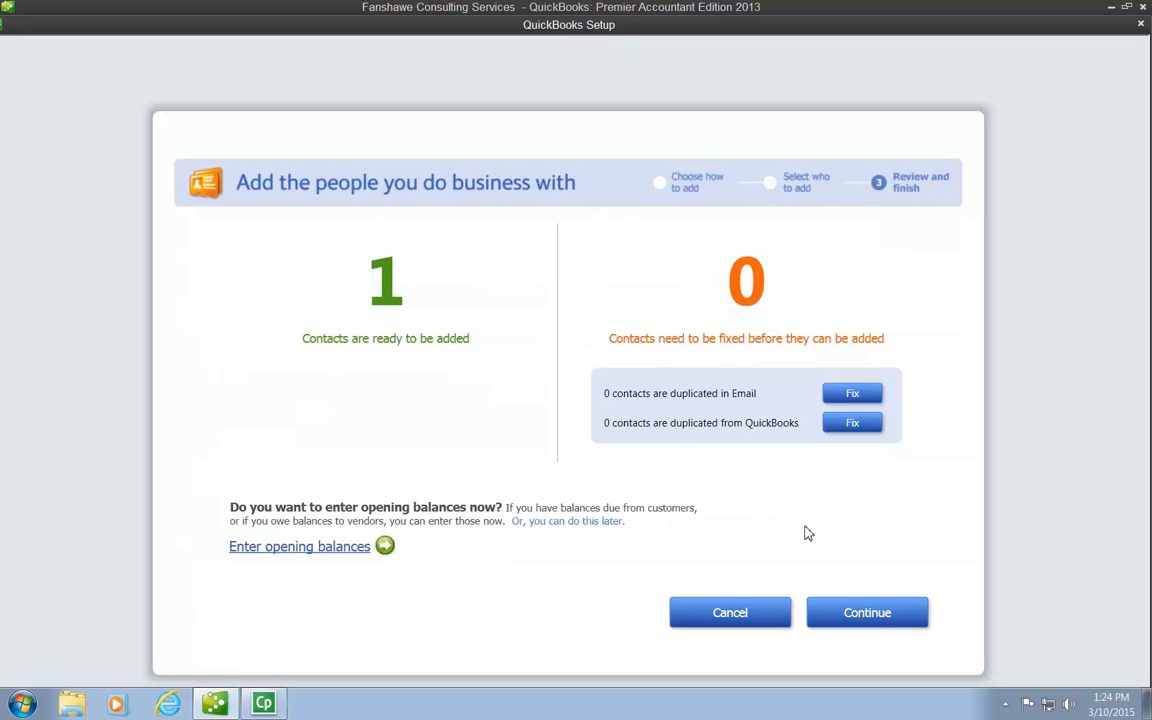
{"action": "left_click", "coordinate": [869, 614]}
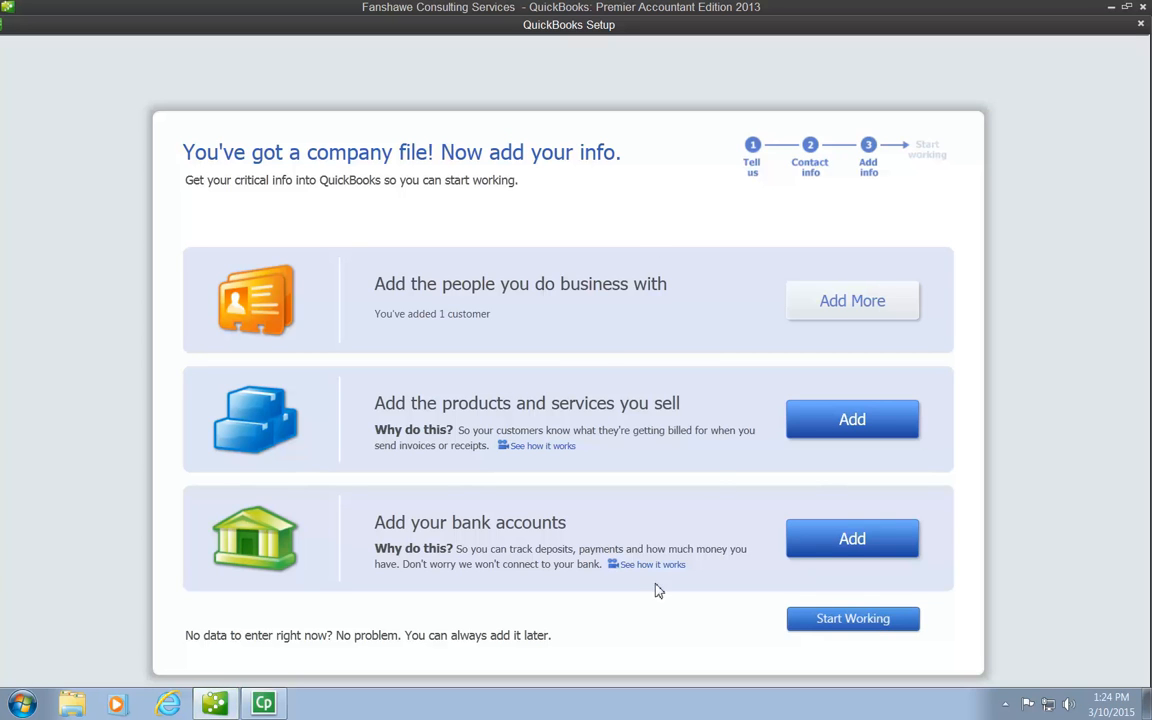
- Start adding a bank account named Royal Bank of Canada and enter its account number
{"action": "left_click", "coordinate": [855, 541]}
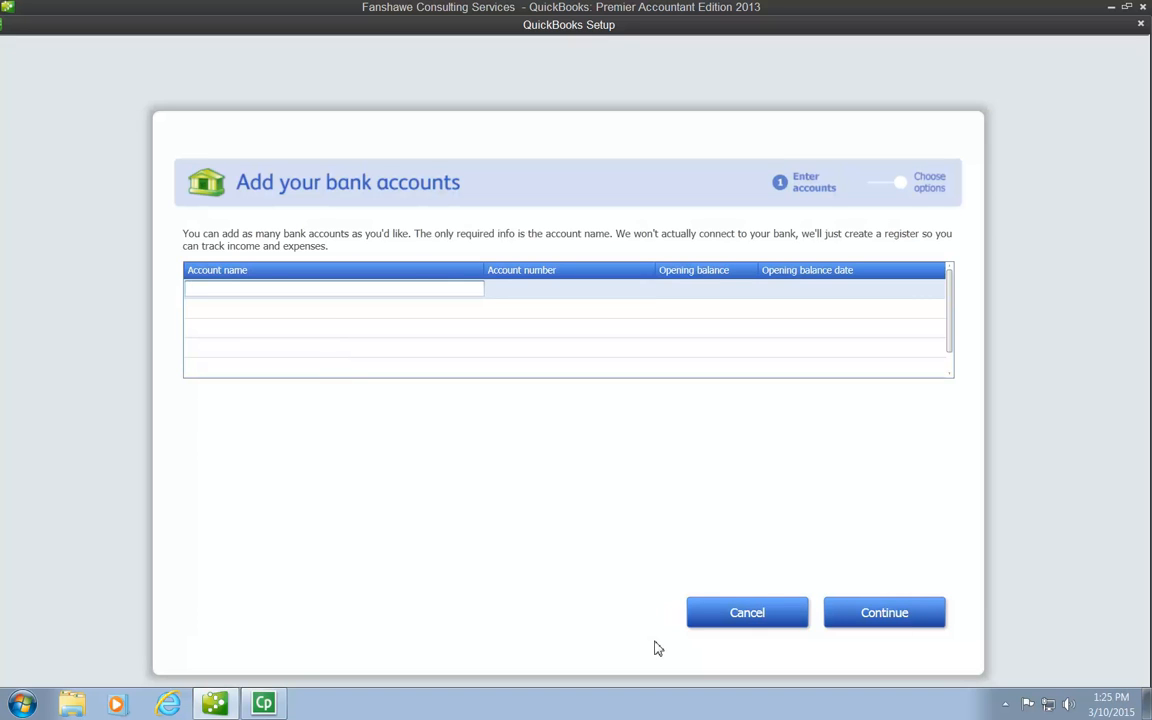
{"action": "type", "text": "Royal Bank of Canada"}
{"action": "key", "text": "Tab"}
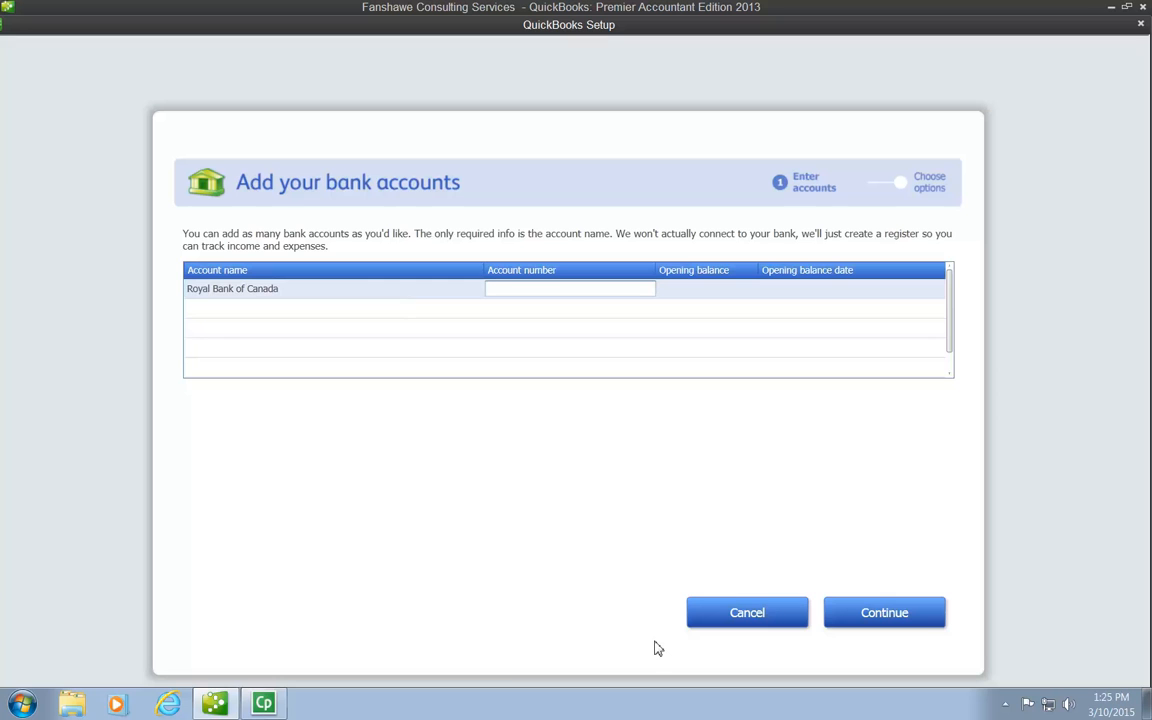
{"action": "type", "text": "123-566"}
- Set the bank account's opening balance to 5,500.00
{"action": "left_click", "coordinate": [683, 287]}
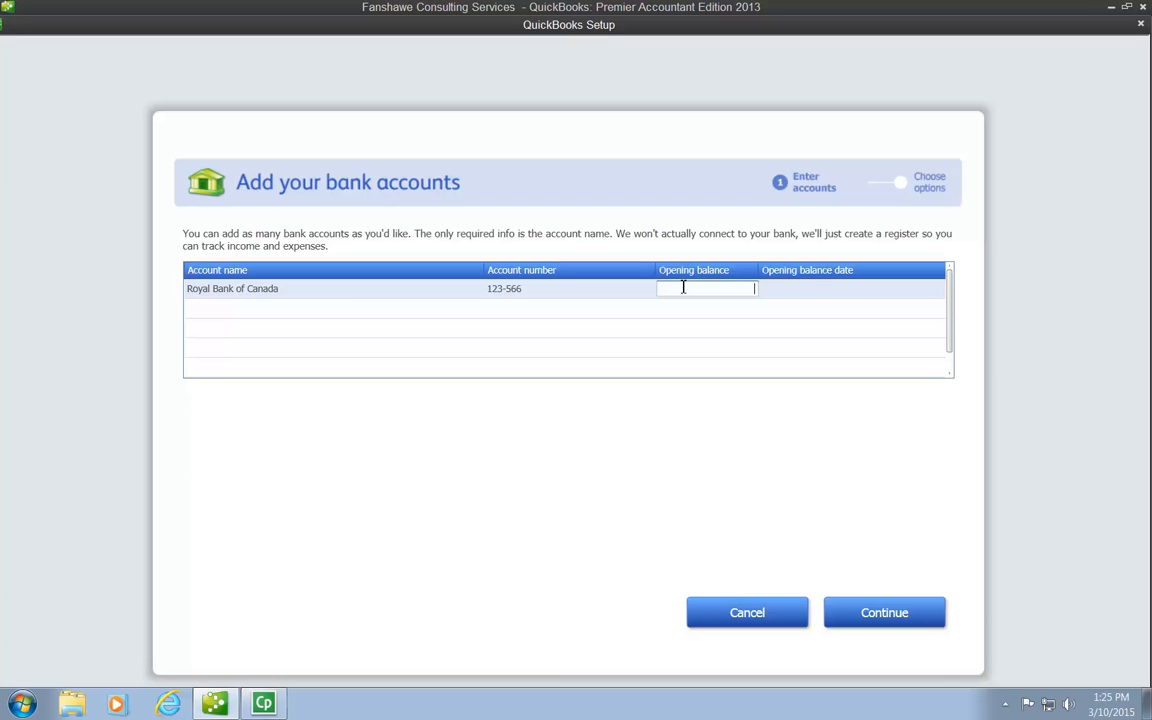
{"action": "type", "text": "5,000"}
{"action": "key", "text": "BackSpace"}
{"action": "key", "text": "BackSpace"}
{"action": "key", "text": "BackSpace"}
{"action": "key", "text": "BackSpace"}
{"action": "type", "text": "500.00"}
{"action": "key", "text": "Tab"}
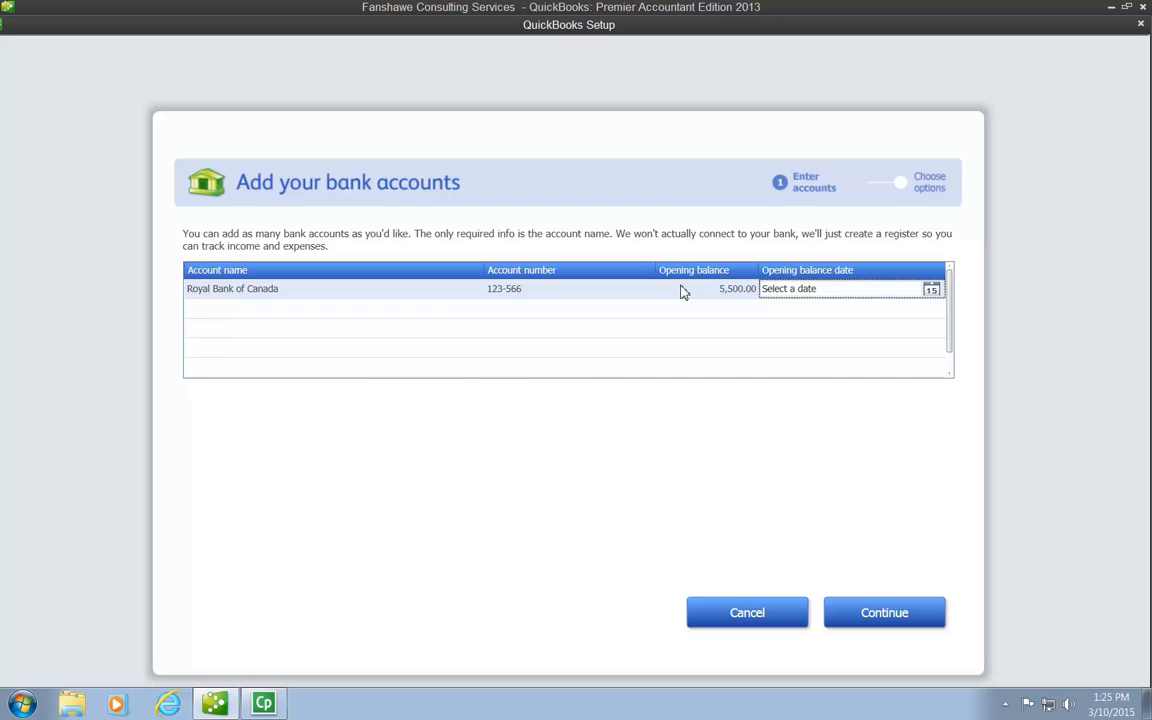
- Set the opening balance date to January 1, 2015, and finish adding the bank account, declining the Intuit cheque order
{"action": "left_click", "coordinate": [931, 290]}
{"action": "left_click", "coordinate": [942, 313]}
{"action": "left_click", "coordinate": [941, 312]}
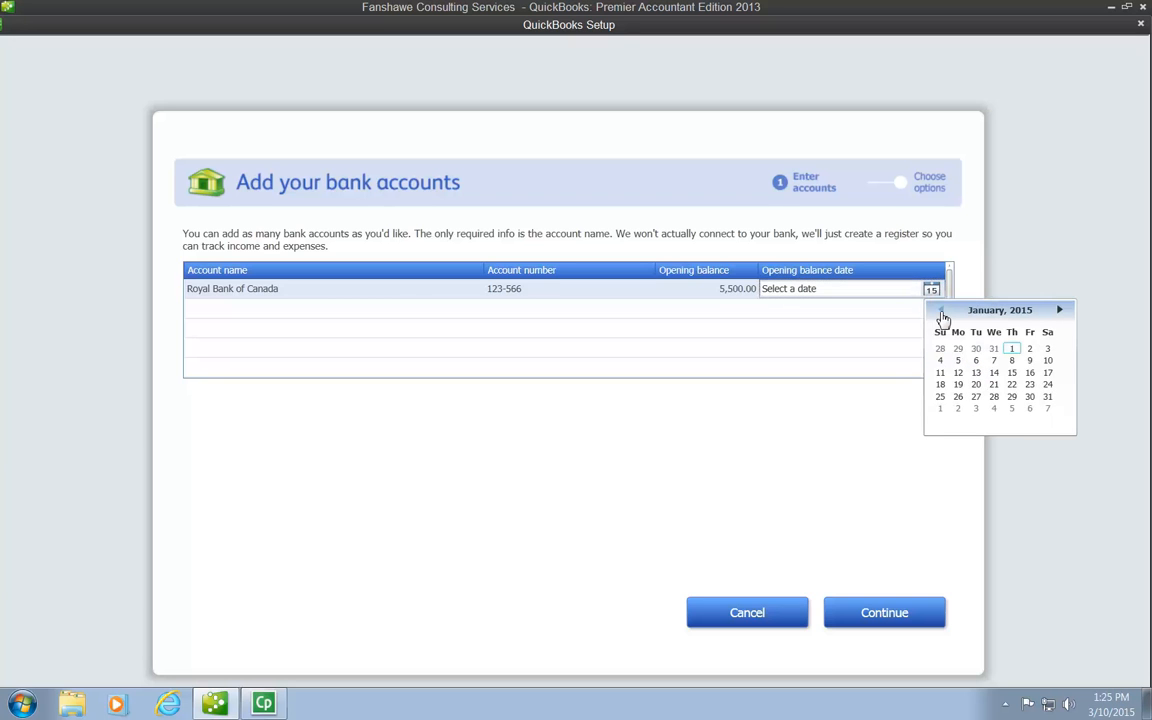
{"action": "left_click", "coordinate": [1012, 349]}
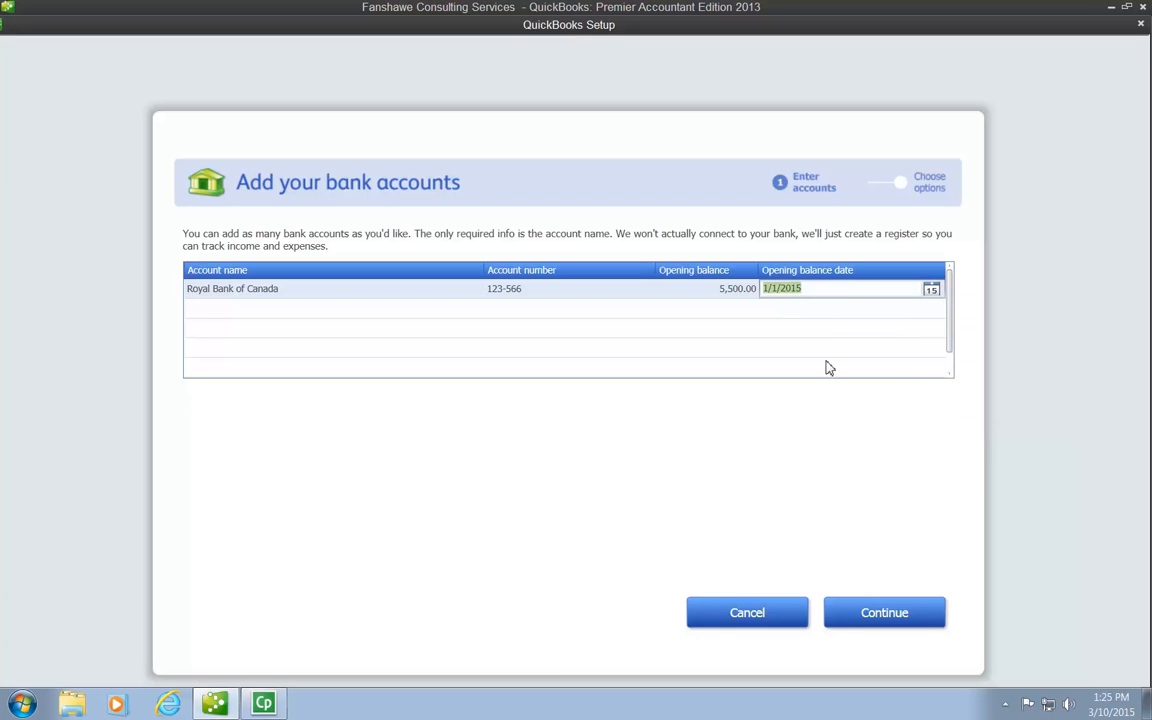
{"action": "left_click", "coordinate": [860, 617]}
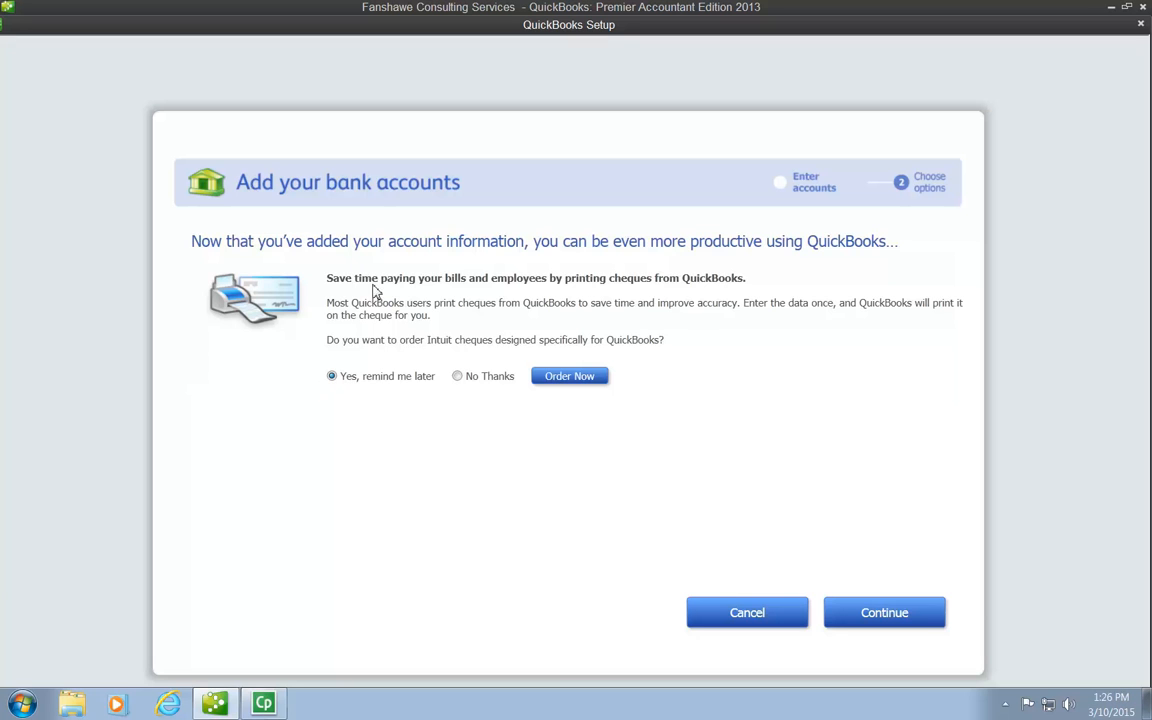
{"action": "left_click", "coordinate": [462, 380]}
{"action": "left_click", "coordinate": [898, 622]}
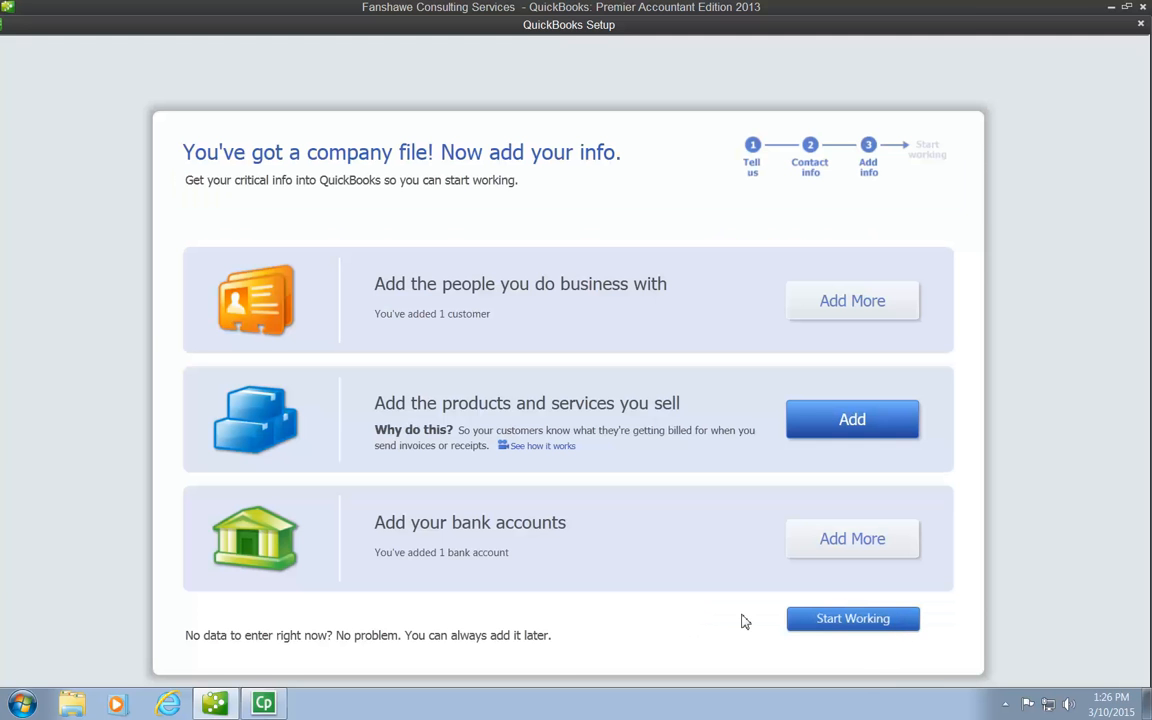
- Leave the setup to start working in the company file and close the Quick Start Centre
{"action": "left_click", "coordinate": [853, 619]}
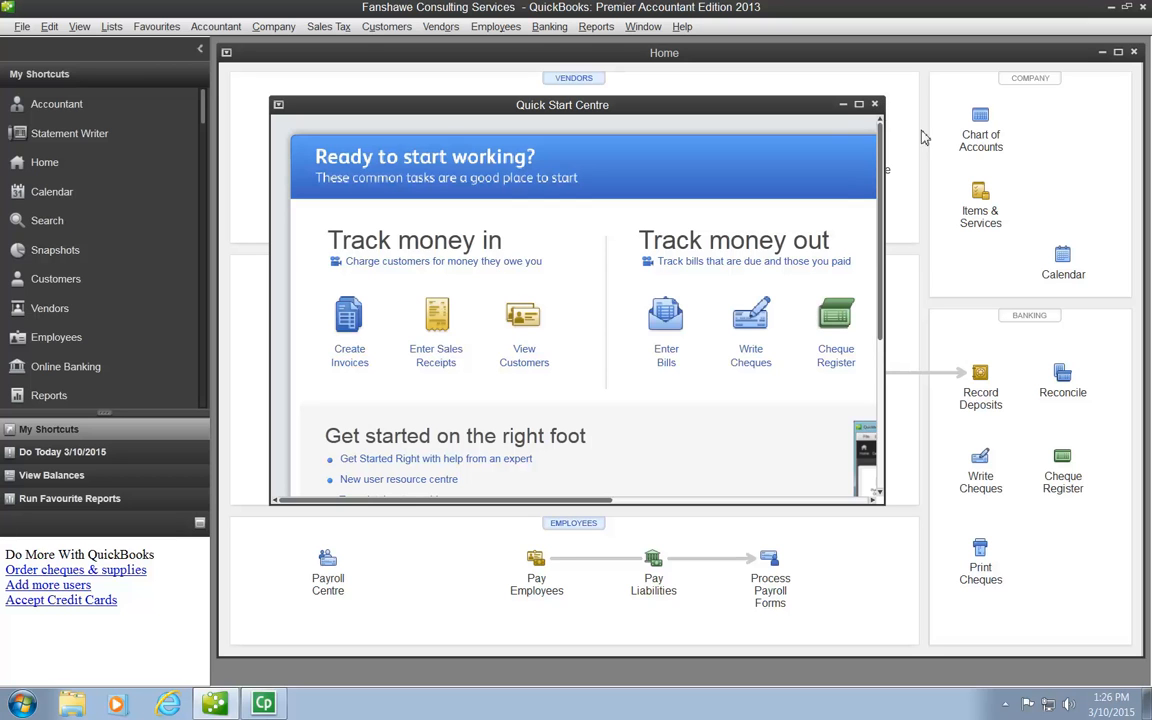
{"action": "left_click", "coordinate": [875, 105]}
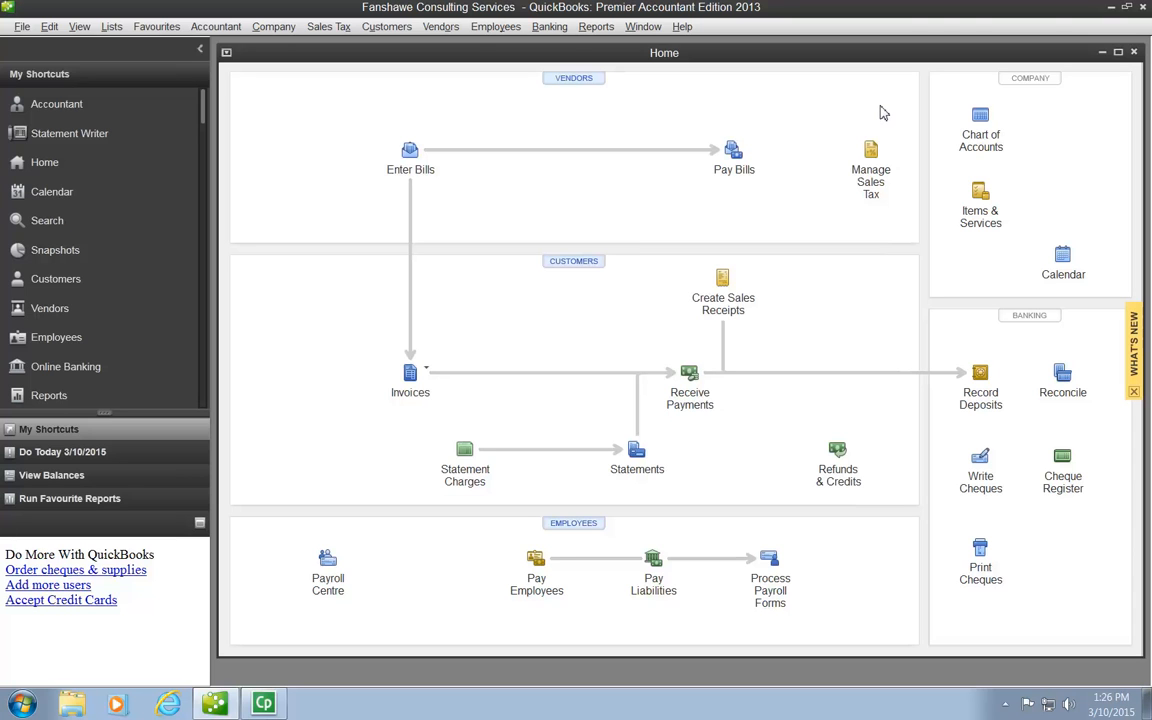